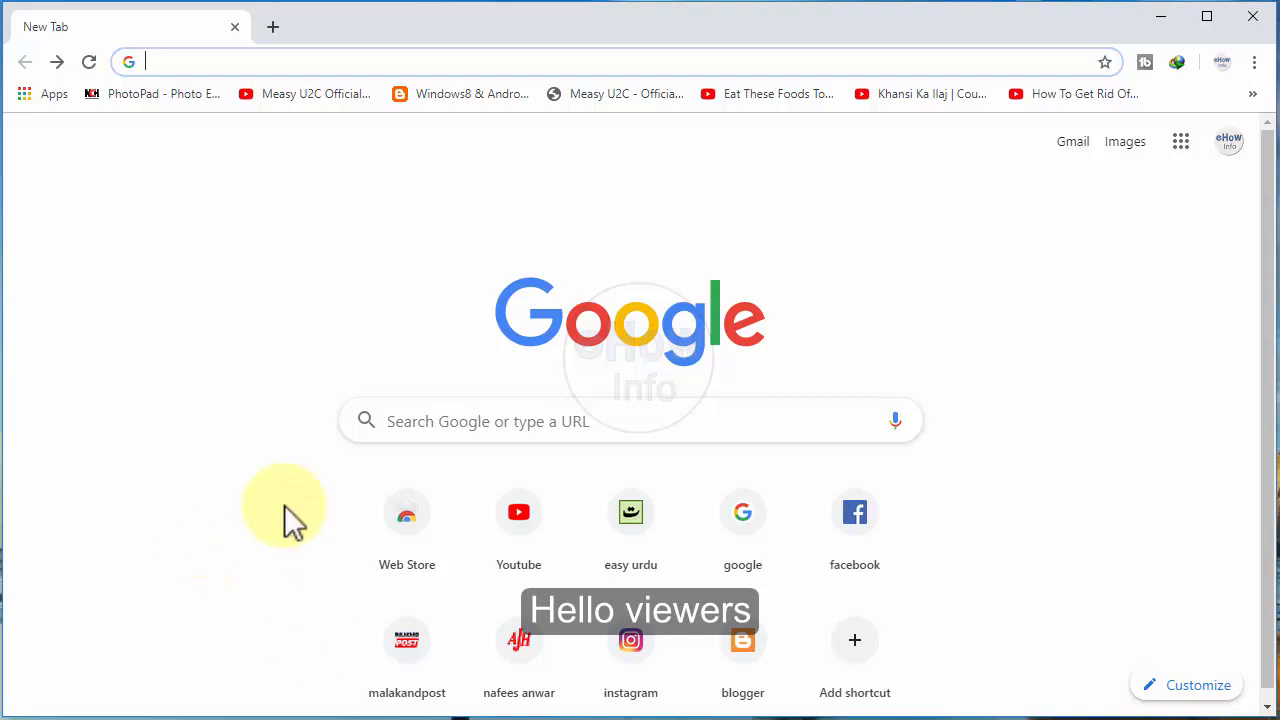
# Step: Search Google for "jing" and open TechSmith's Jing page from the results
pyautogui.click(281, 490)
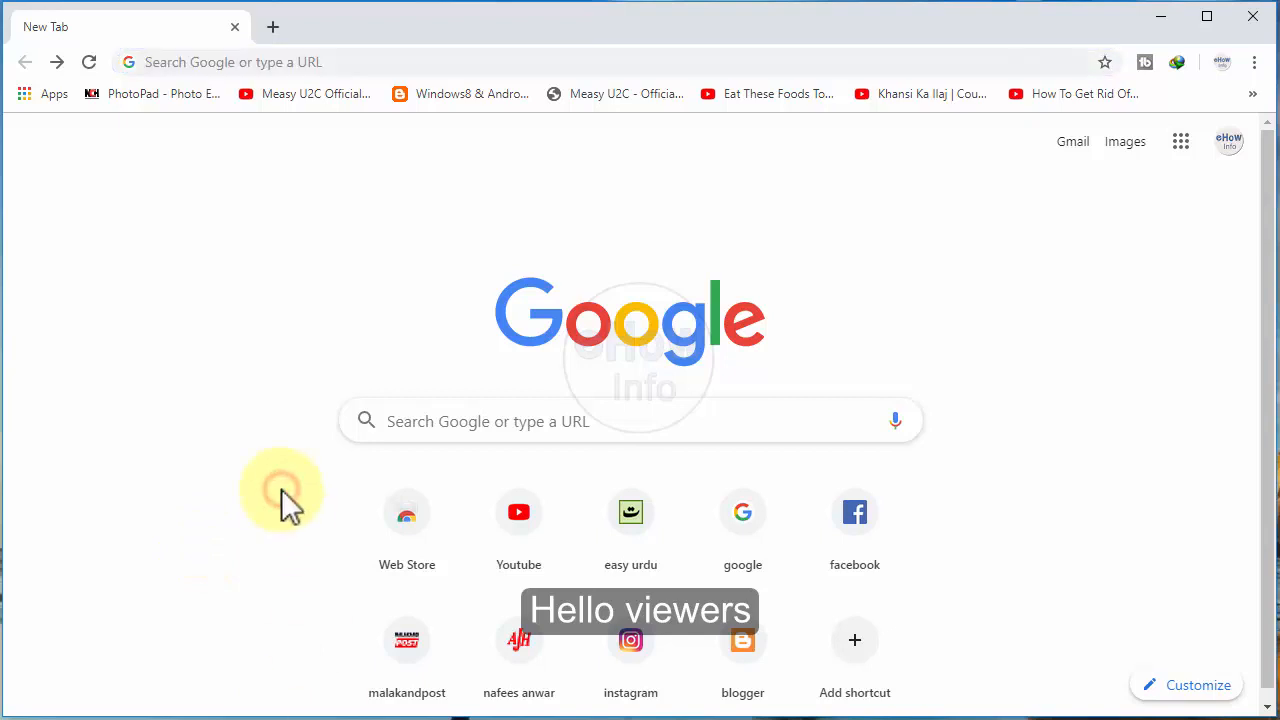
pyautogui.click(409, 422)
pyautogui.write('jing')
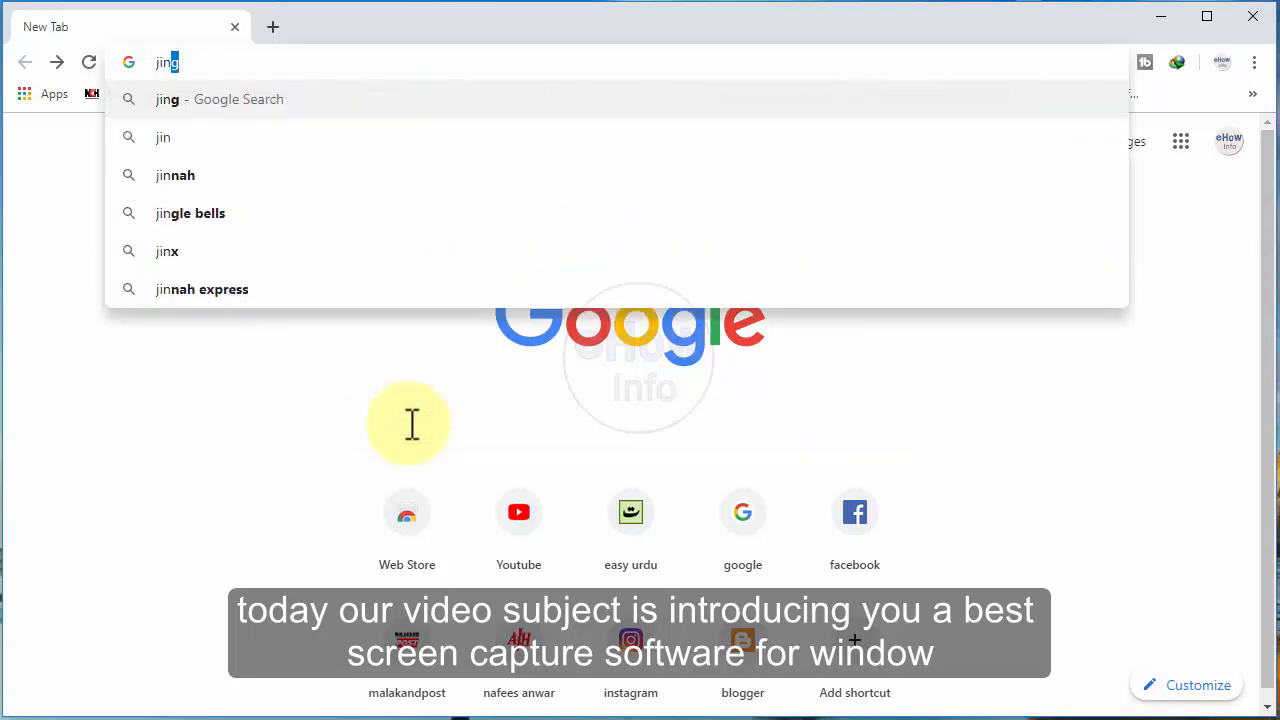
pyautogui.click(297, 101)
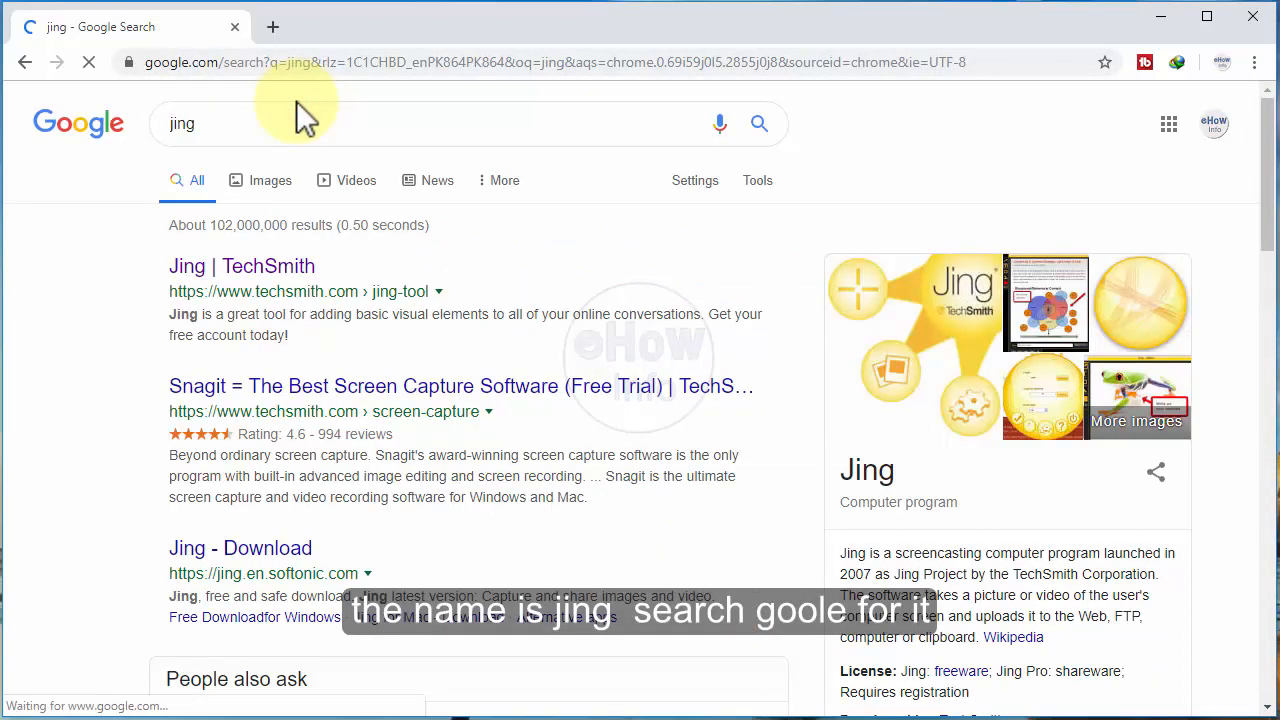
pyautogui.click(262, 280)
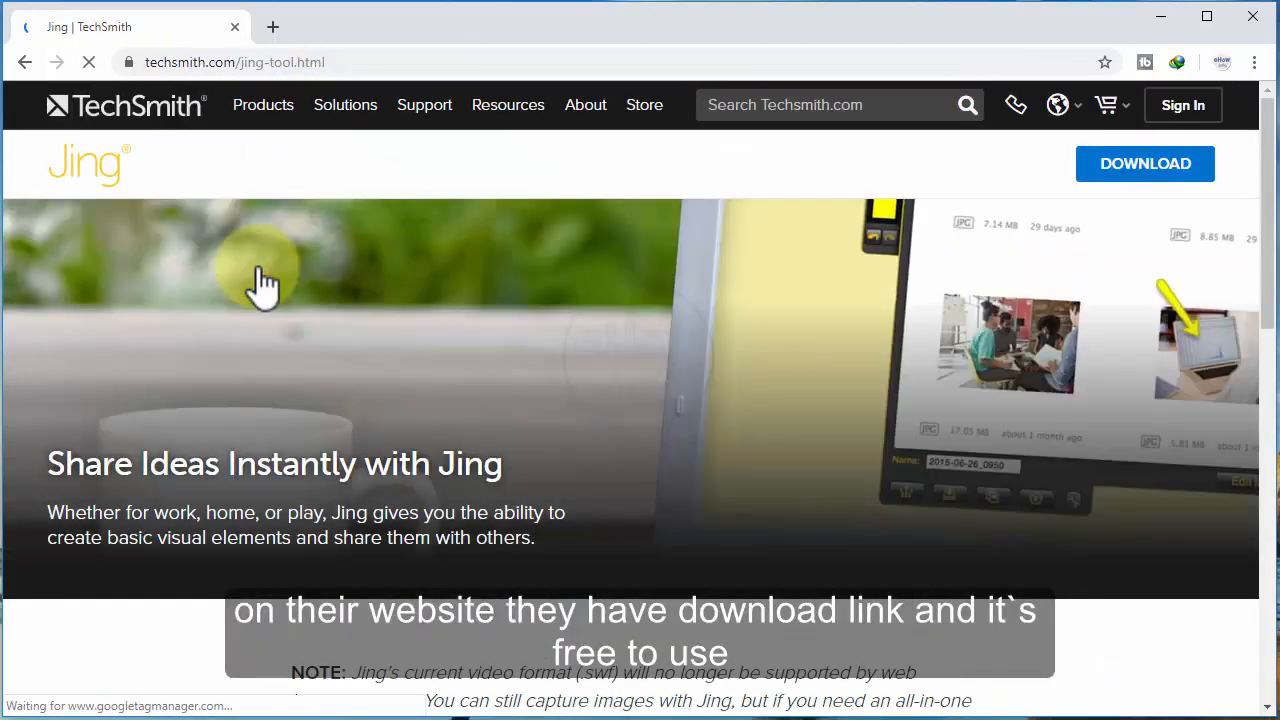
# Step: Open Jing's download page and download the Windows installer
pyautogui.click(1100, 170)
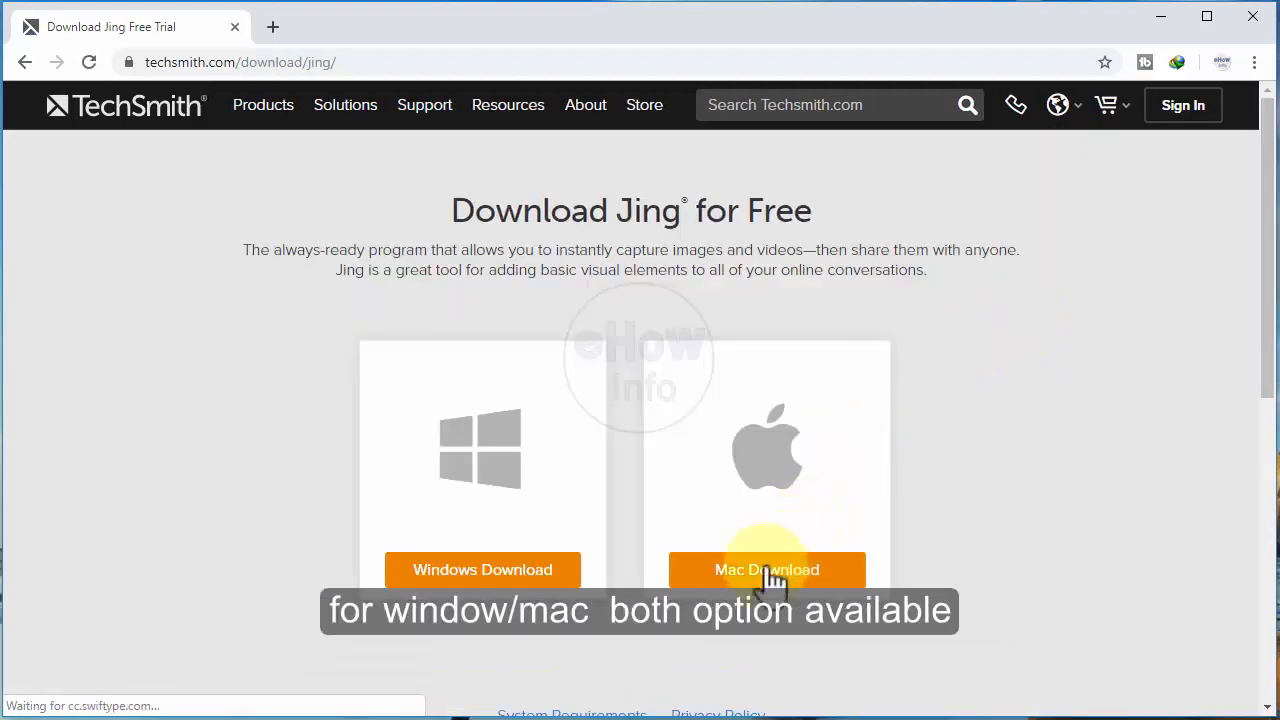
pyautogui.click(523, 567)
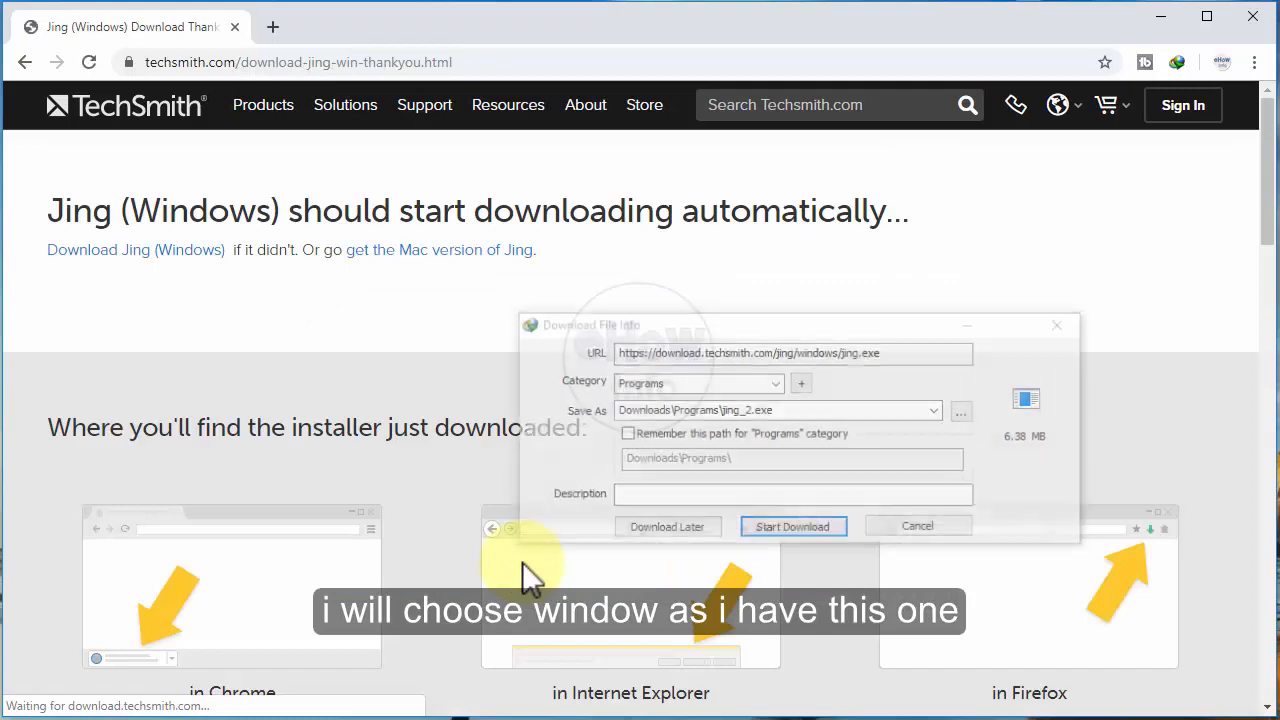
pyautogui.click(757, 530)
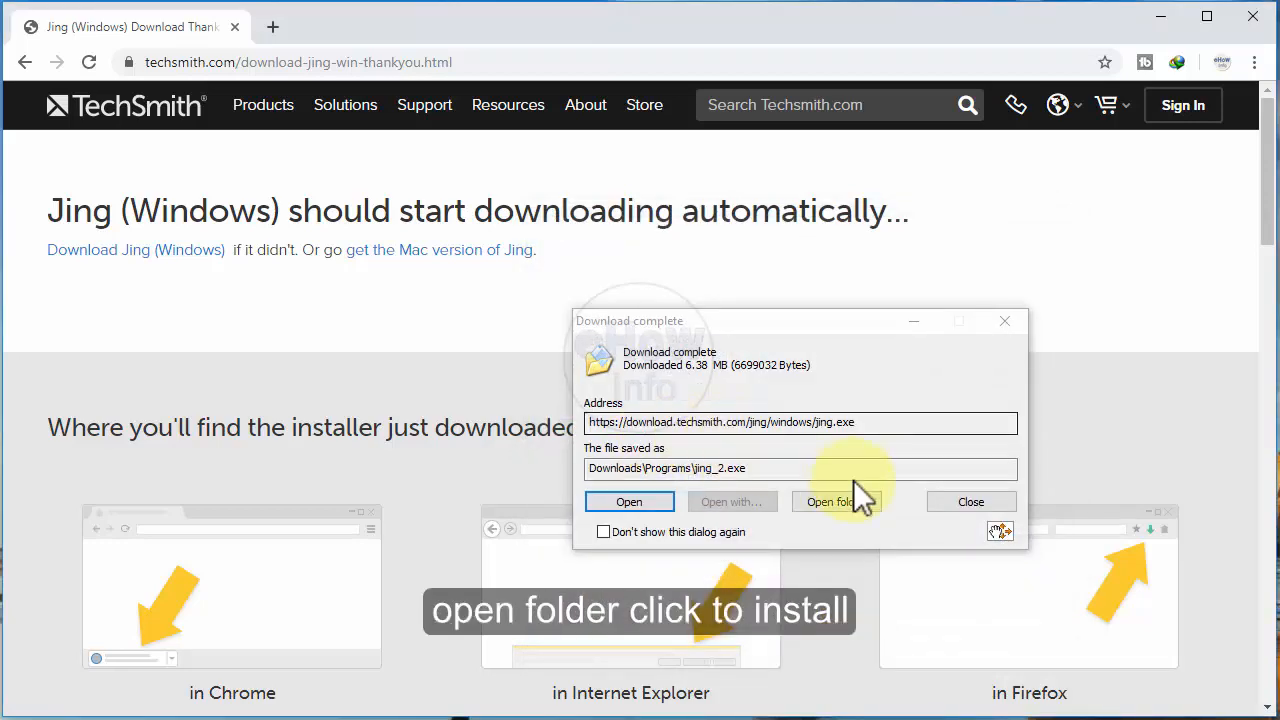
# Step: Show the downloaded file in its folder, launch the jing_2 installer and close the folder window
pyautogui.click(841, 494)
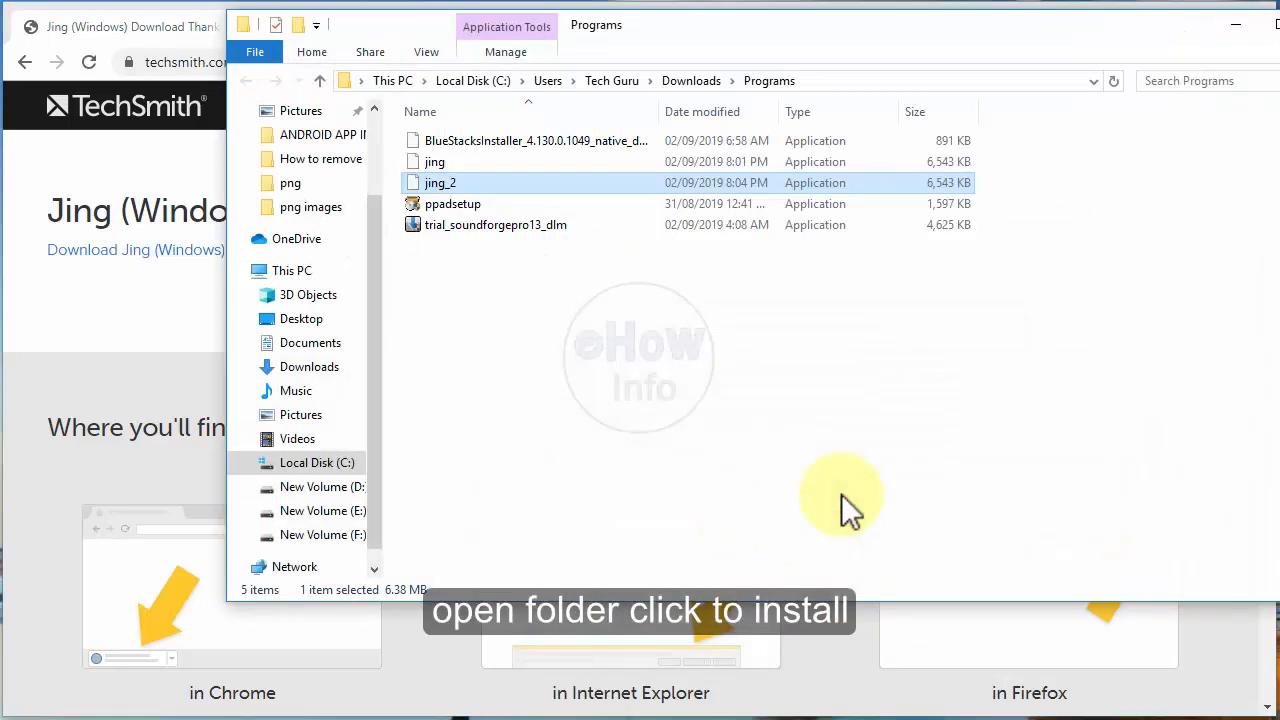
pyautogui.click(469, 185)
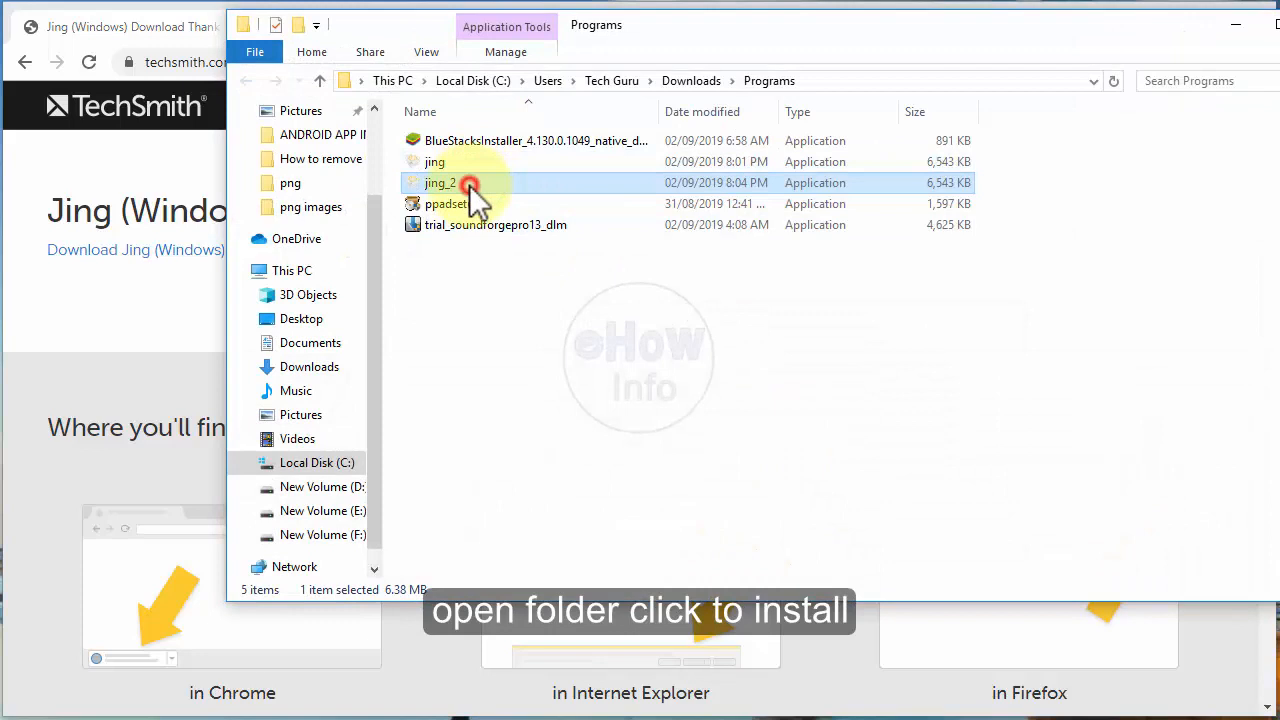
pyautogui.doubleClick(470, 186)
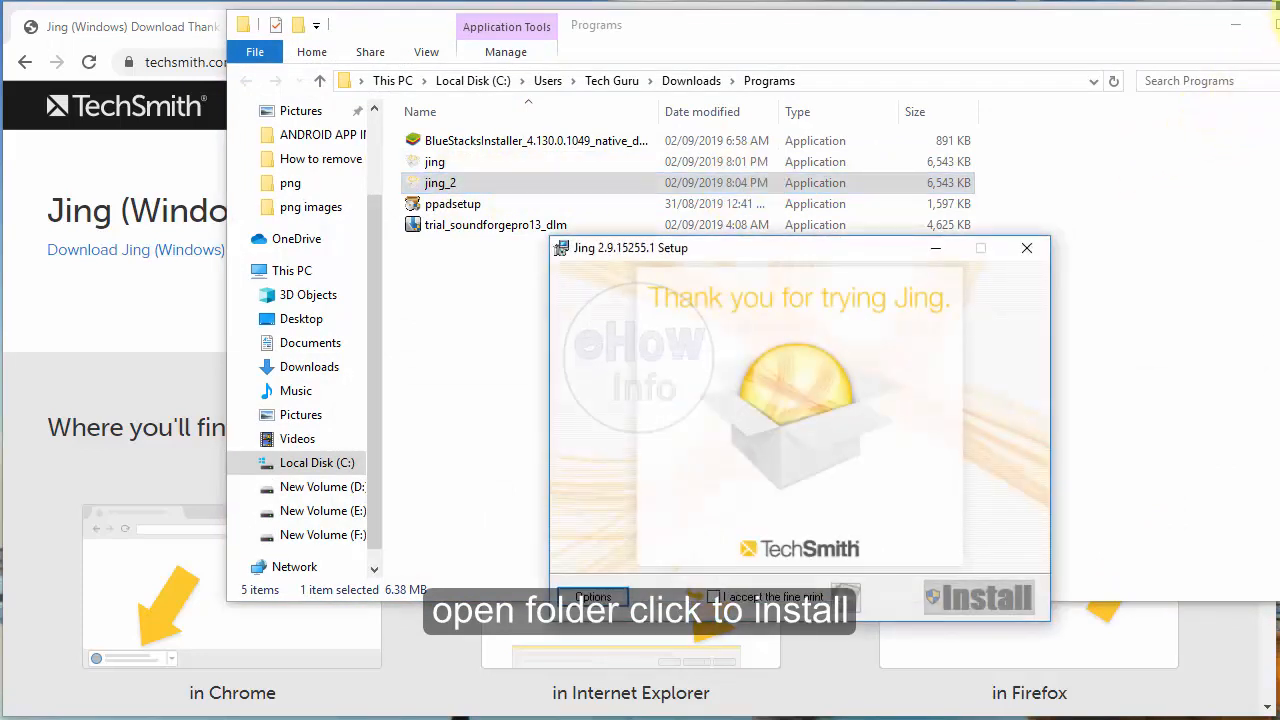
pyautogui.click(1279, 24)
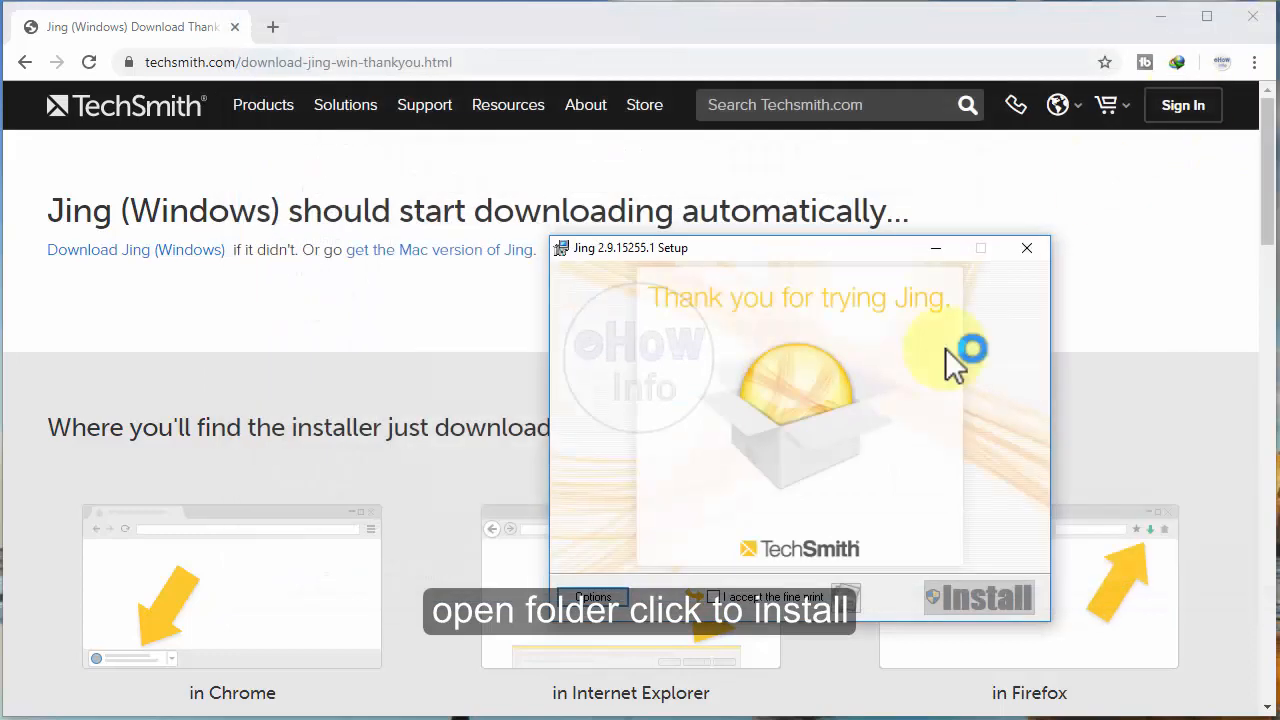
# Step: Review the Jing setup options, accept the fine print, and install Jing through to the end
pyautogui.click(609, 593)
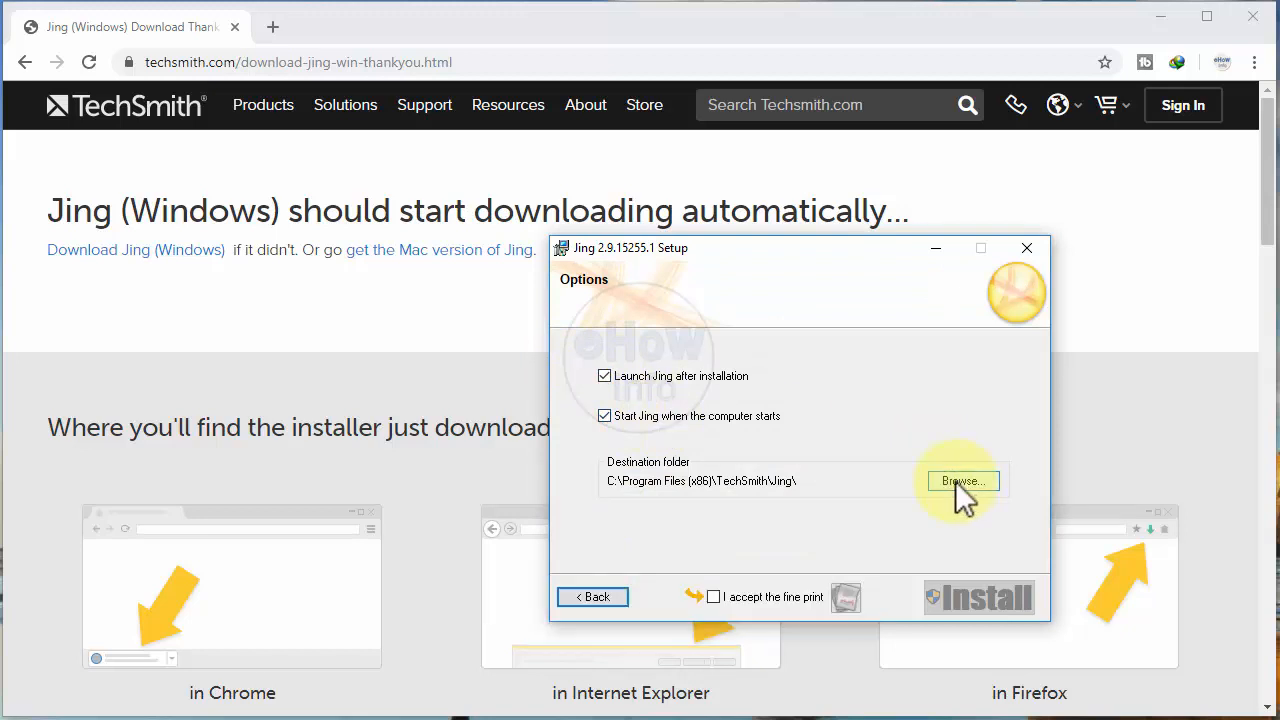
pyautogui.click(622, 600)
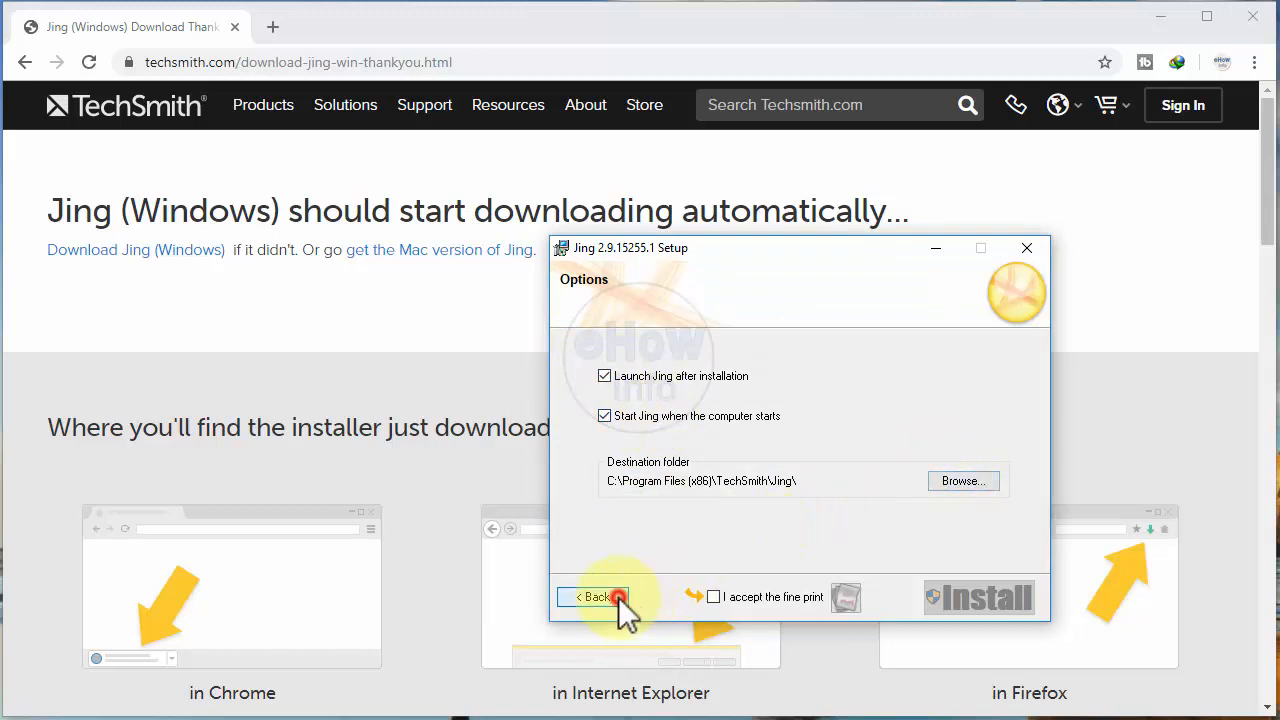
pyautogui.click(713, 597)
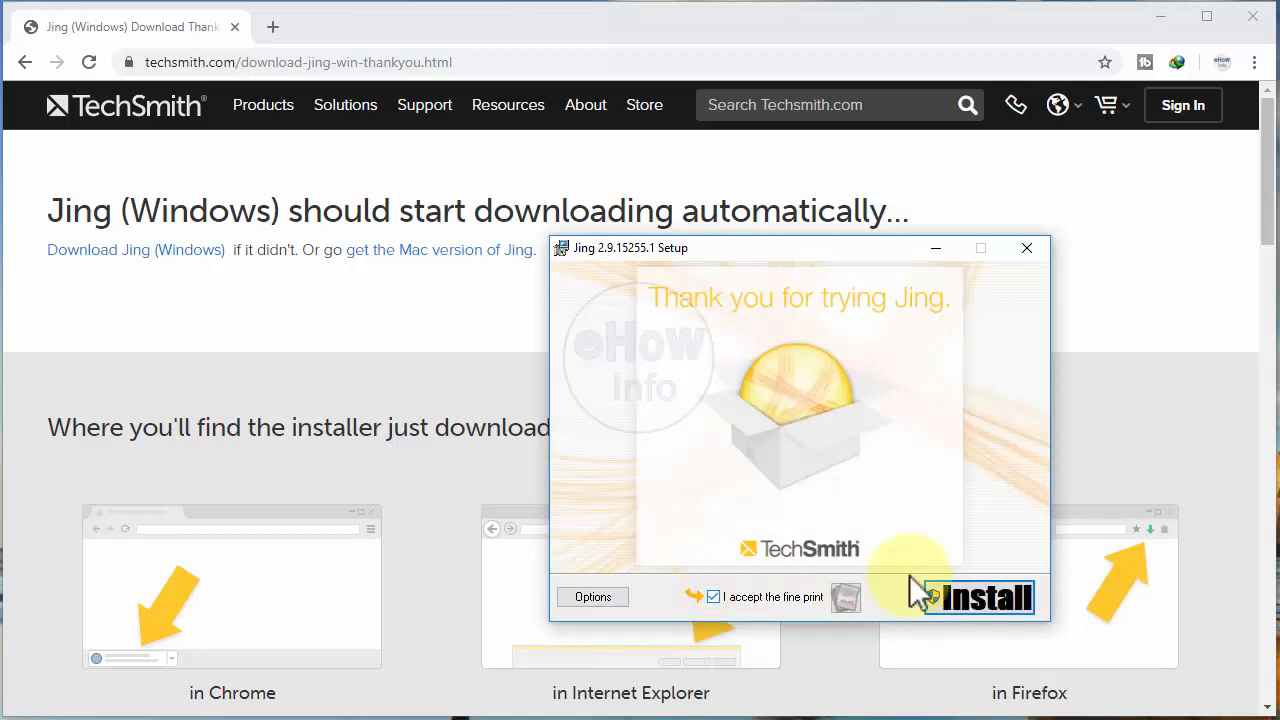
pyautogui.click(981, 594)
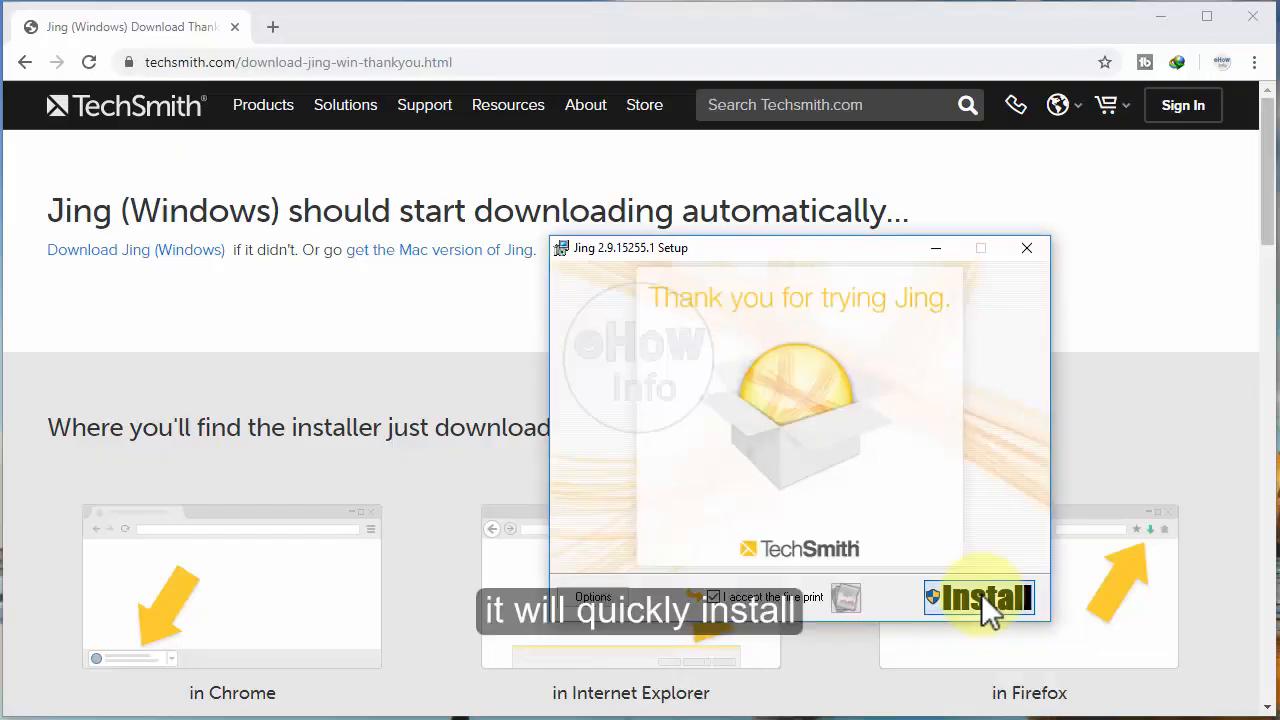
pyautogui.click(981, 594)
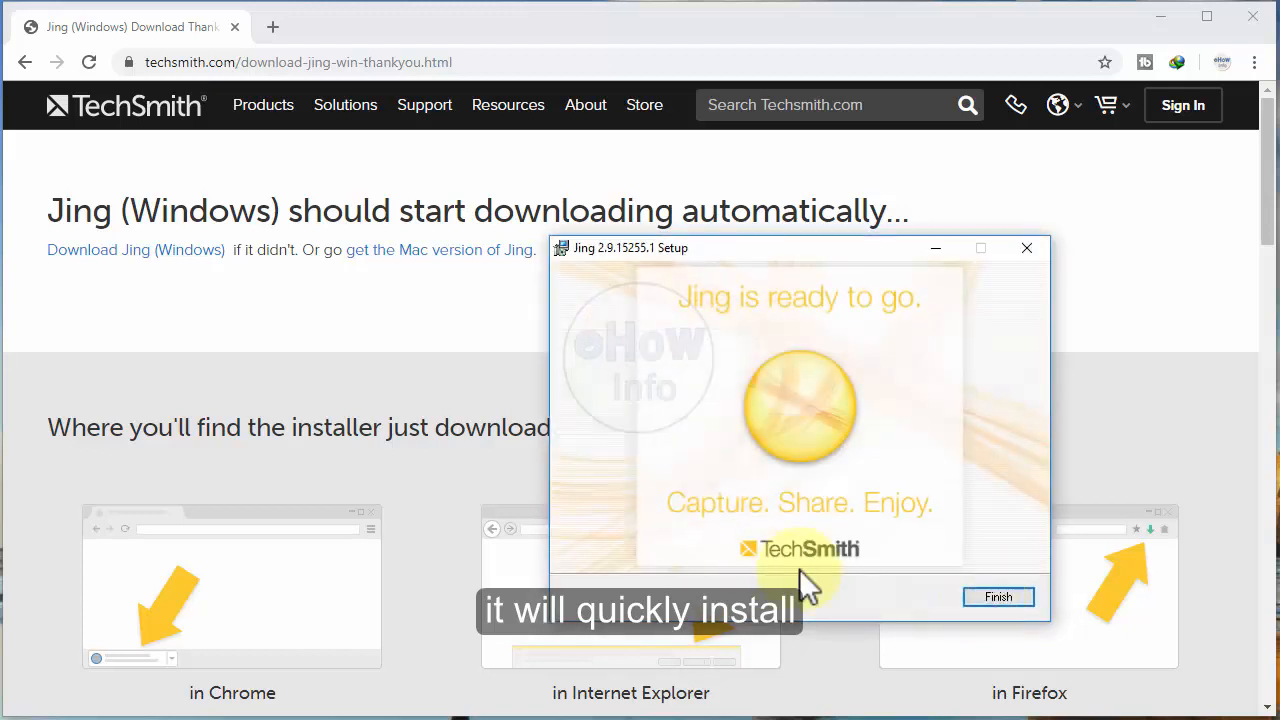
pyautogui.click(996, 596)
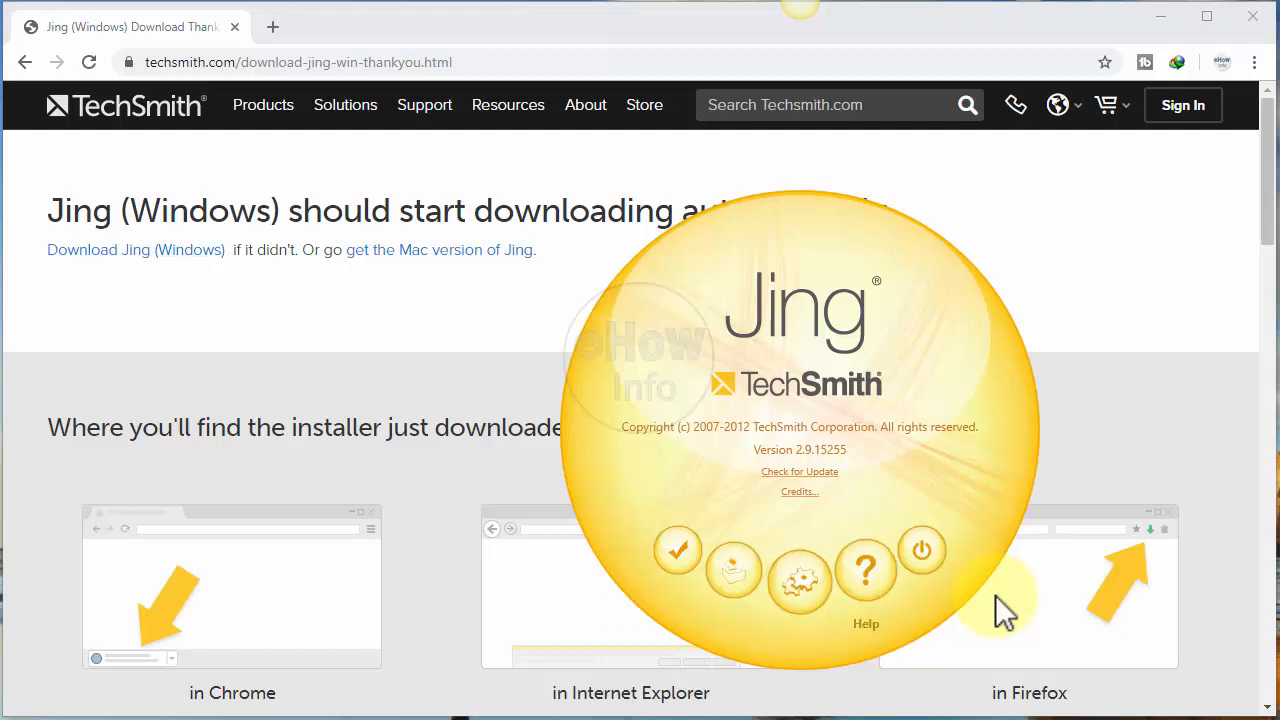
# Step: Set Jing's capture hotkey to F6 in the preferences and close them
pyautogui.click(800, 582)
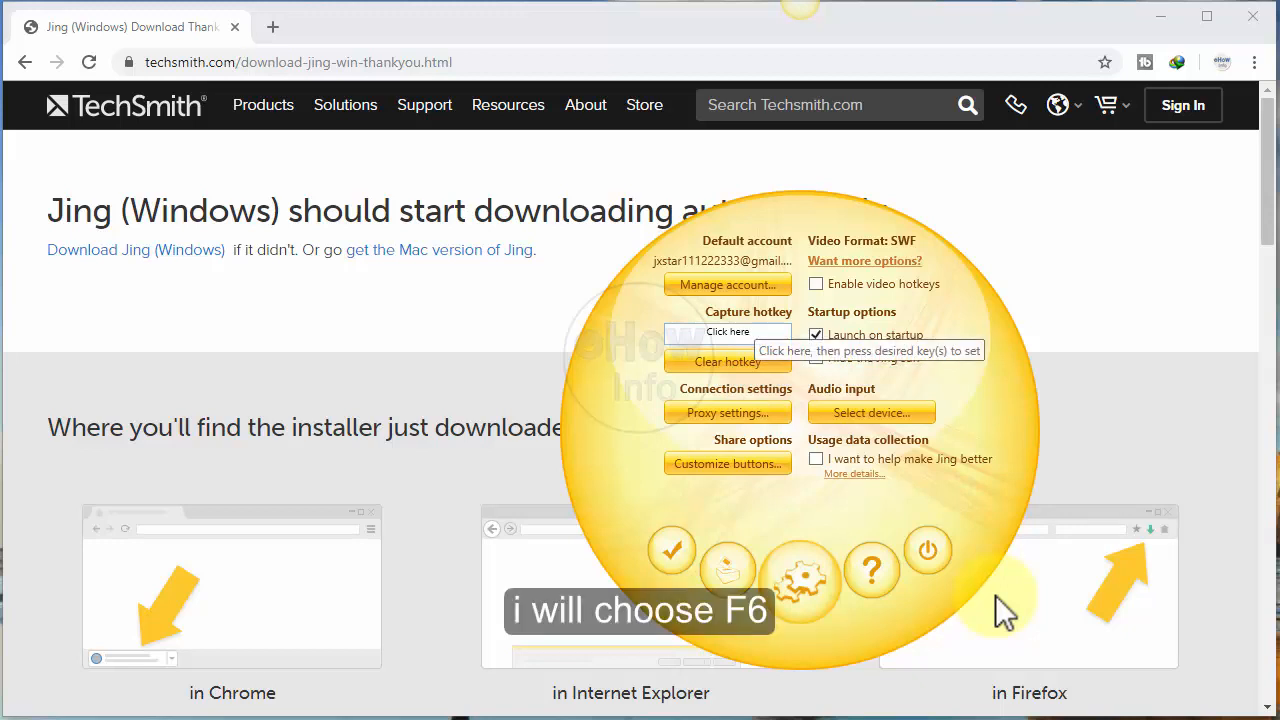
pyautogui.press('F6')
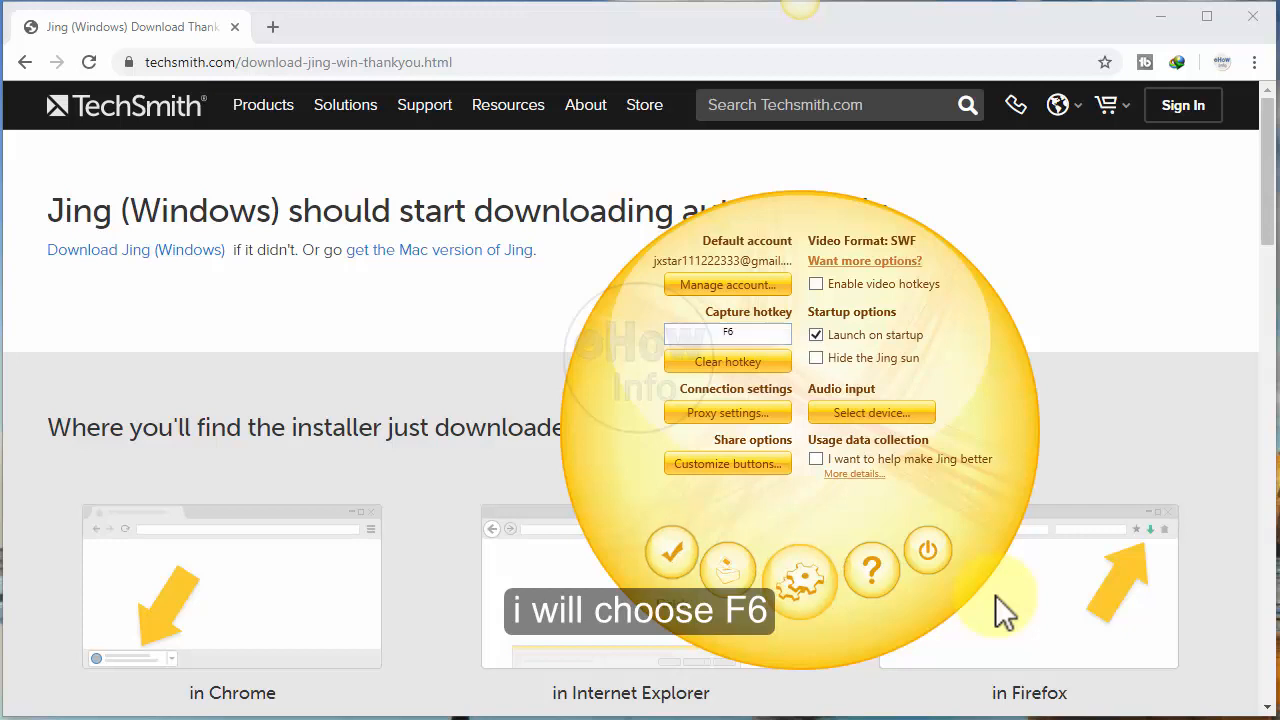
pyautogui.press('Escape')
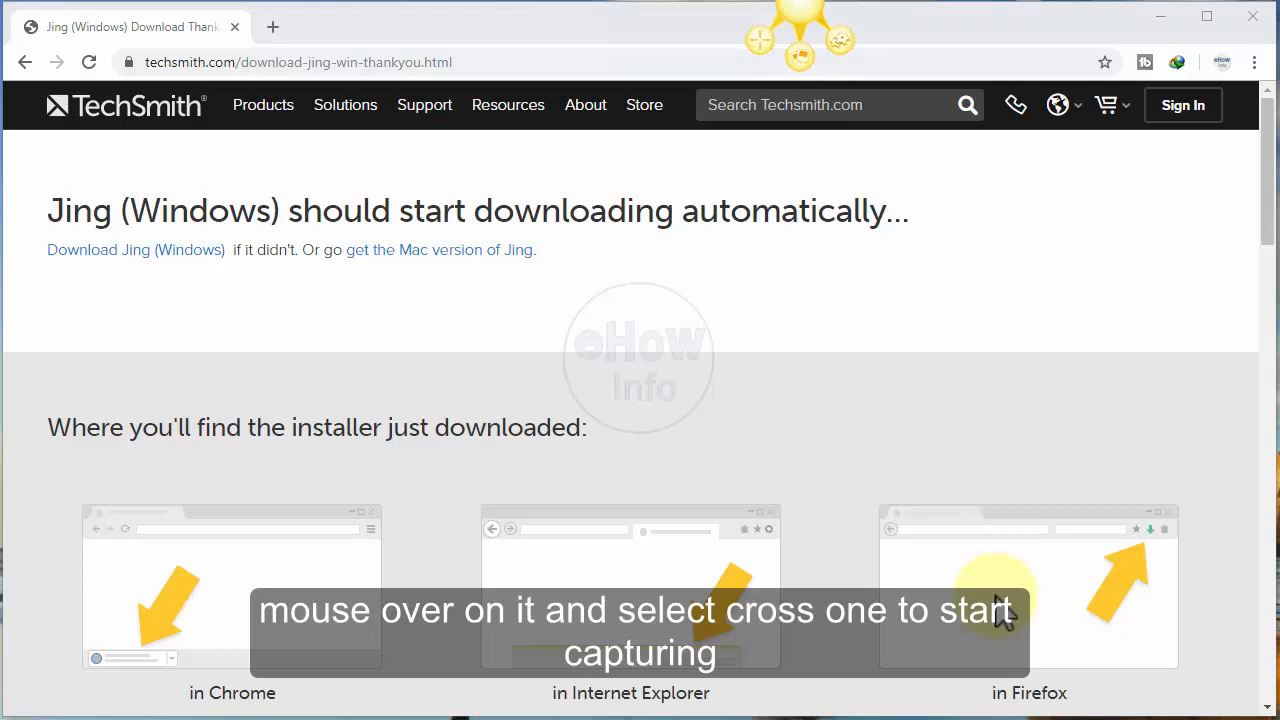
# Step: Capture an image of the "Jing (Windows) should start downloading automatically..." heading and the line below it, sizing the area to about 919 x 158
pyautogui.click(760, 40)
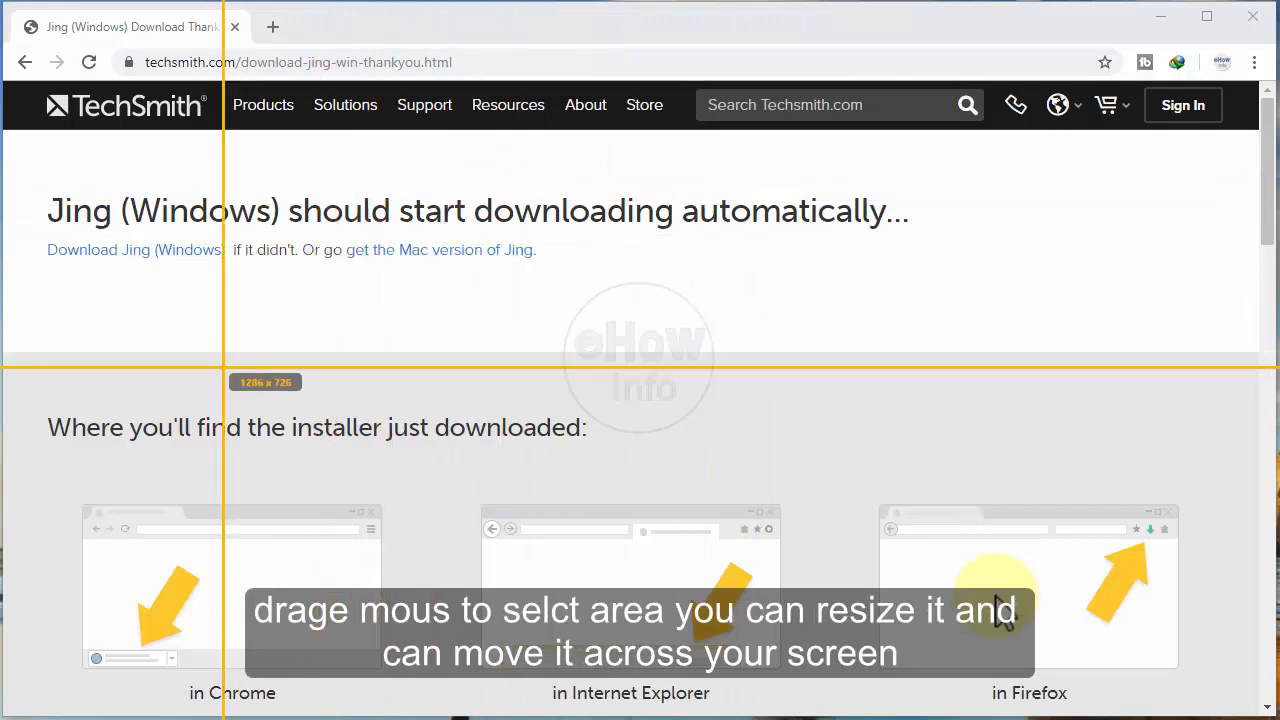
pyautogui.moveTo(225, 352); pyautogui.dragTo(829, 585)
pyautogui.moveTo(526, 468); pyautogui.dragTo(336, 267)
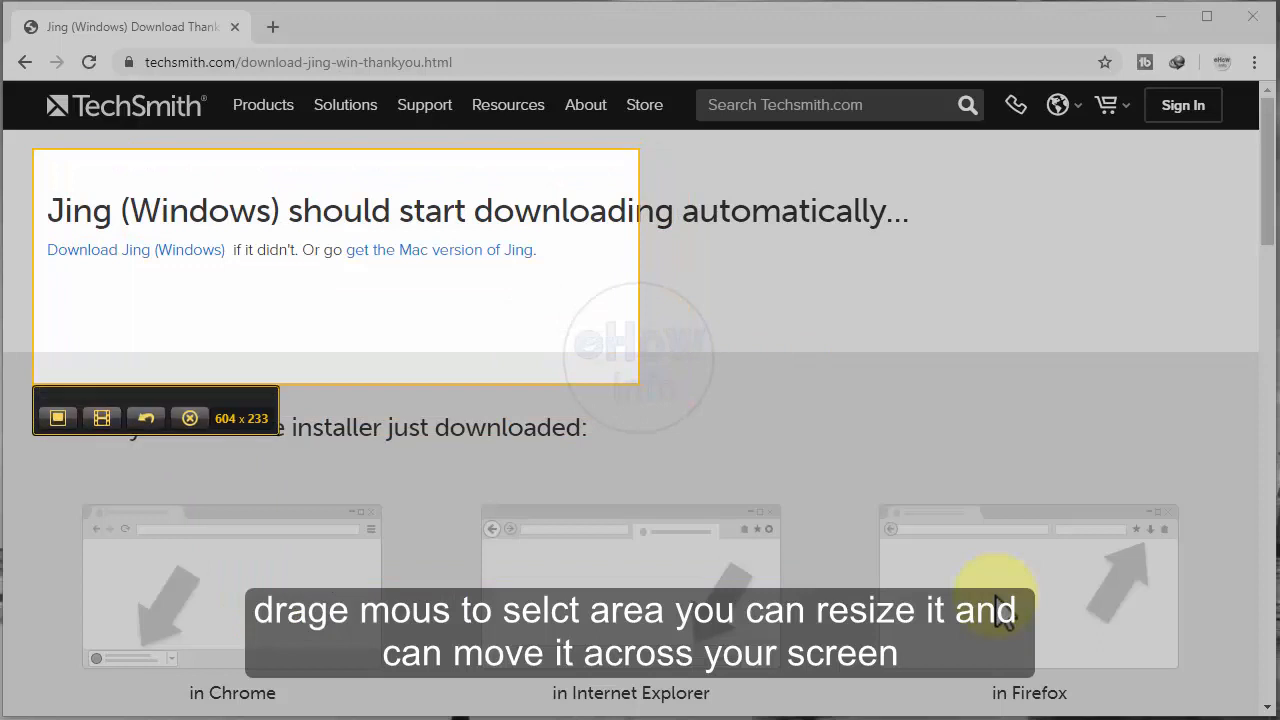
pyautogui.moveTo(638, 383); pyautogui.dragTo(954, 309)
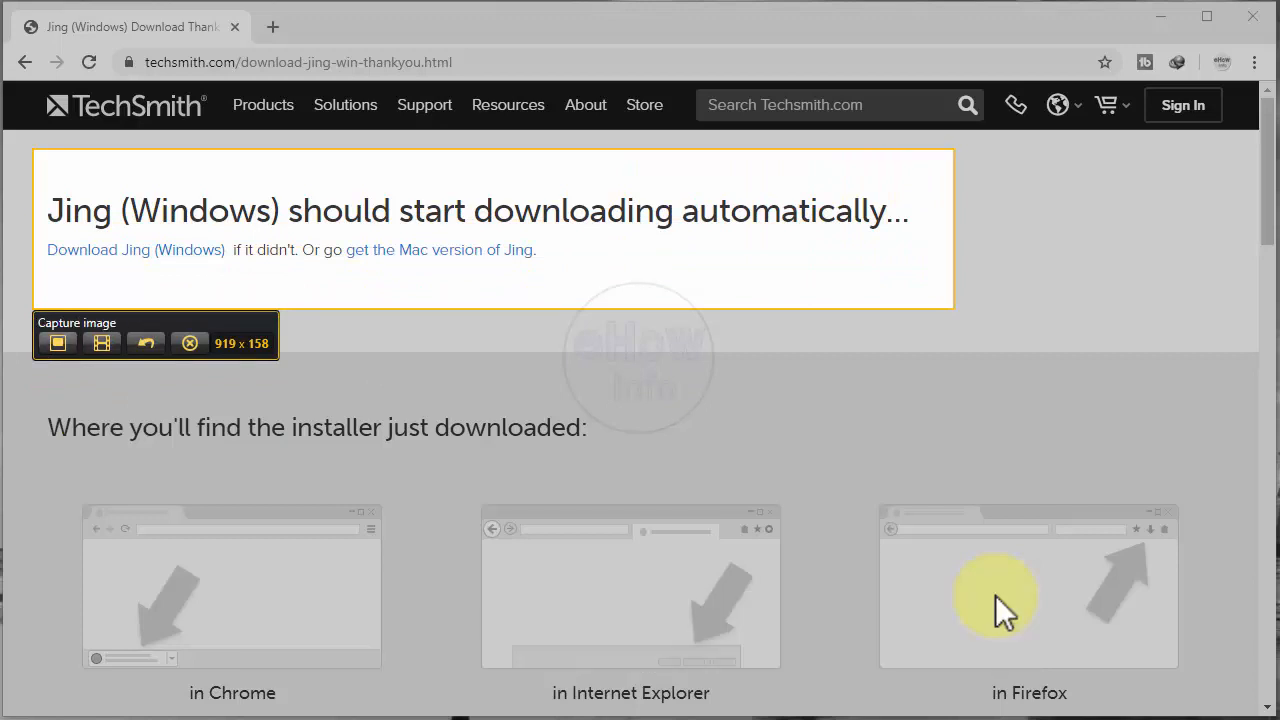
pyautogui.press('Return')
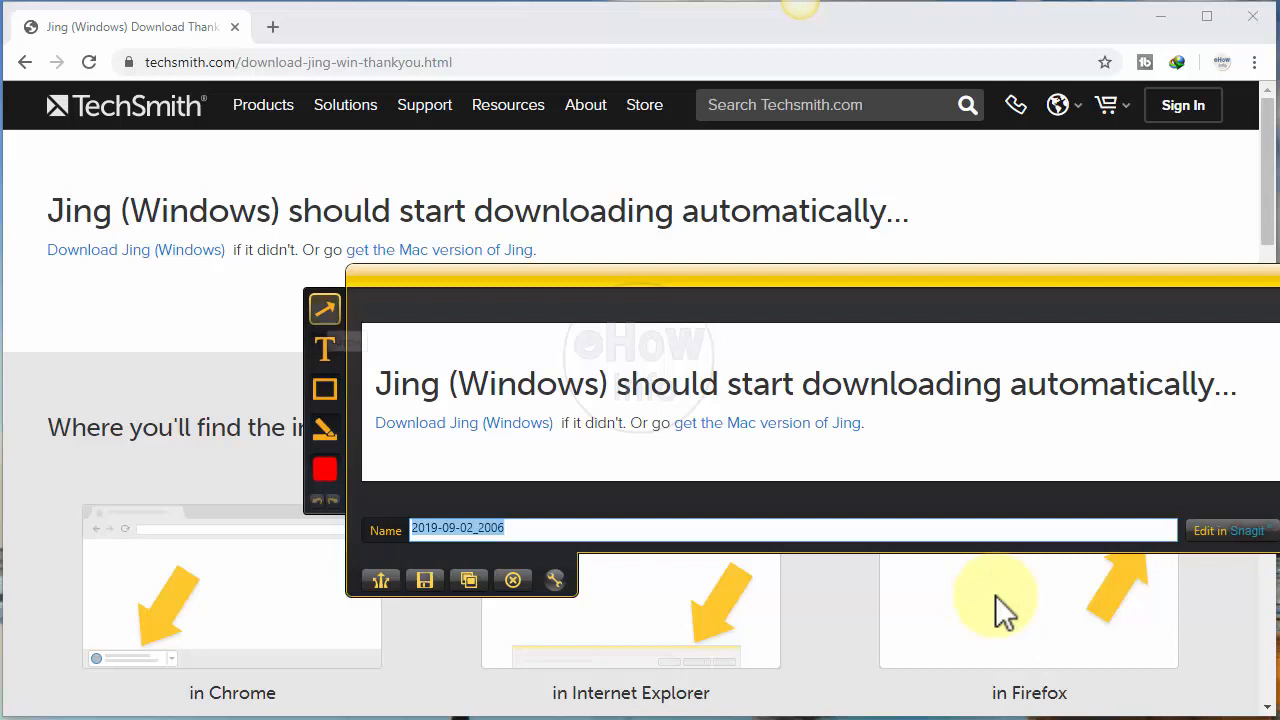
# Step: Add a red arrow pointing at the end of the Mac version link and a text box reading "ABC" above the heading
pyautogui.click(325, 310)
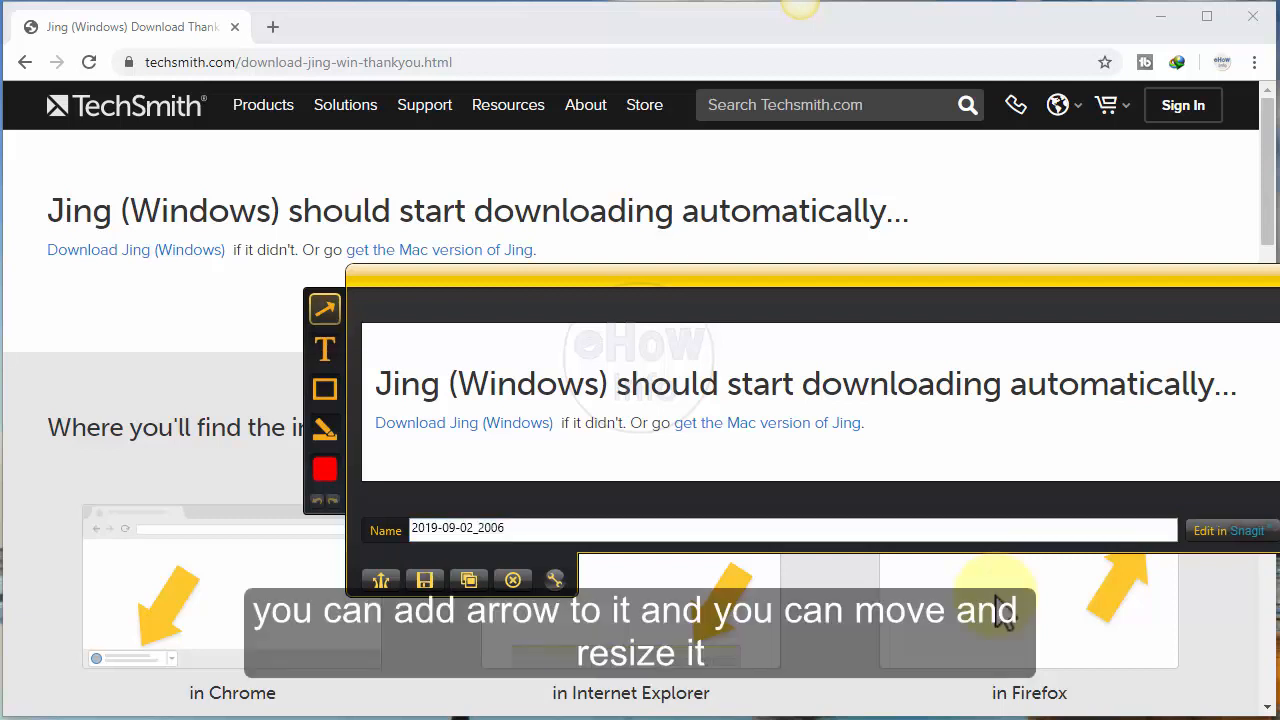
pyautogui.moveTo(888, 433)
pyautogui.mouseDown()
pyautogui.moveTo(963, 469)
pyautogui.moveTo(920, 427)
pyautogui.moveTo(850, 413)
pyautogui.moveTo(975, 466)
pyautogui.mouseUp()
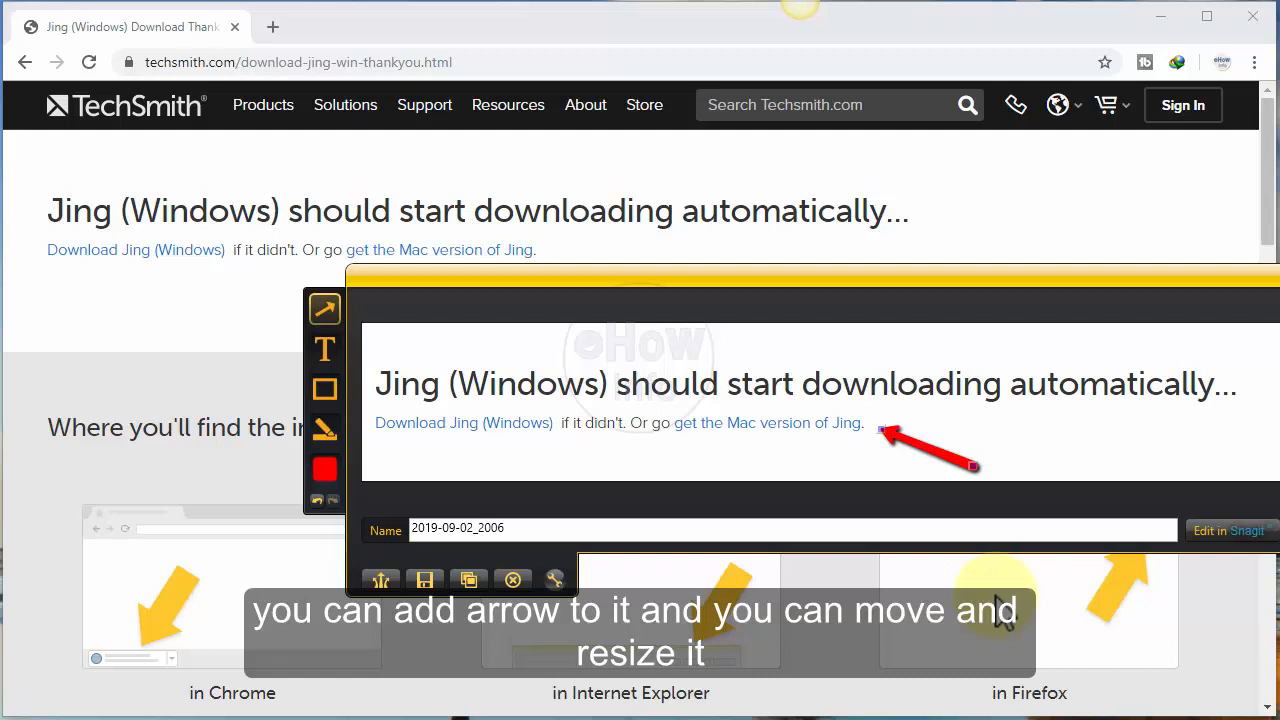
pyautogui.click(325, 349)
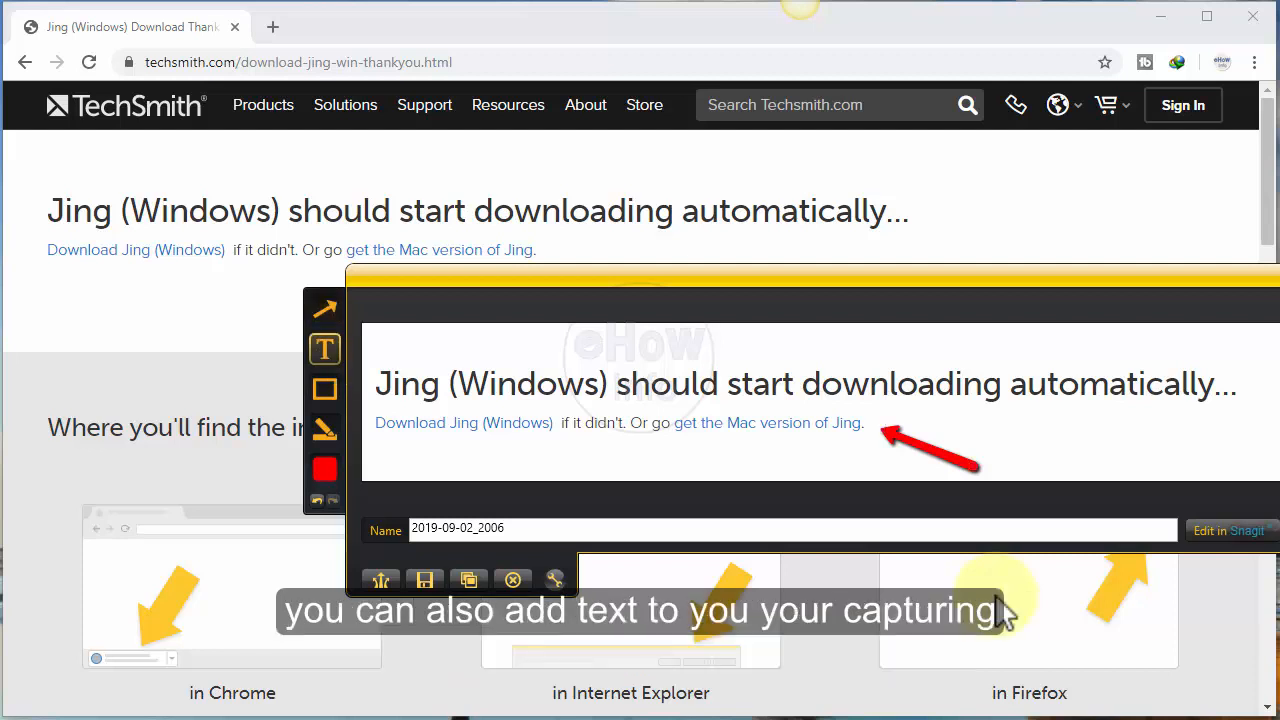
pyautogui.moveTo(426, 336); pyautogui.dragTo(518, 376)
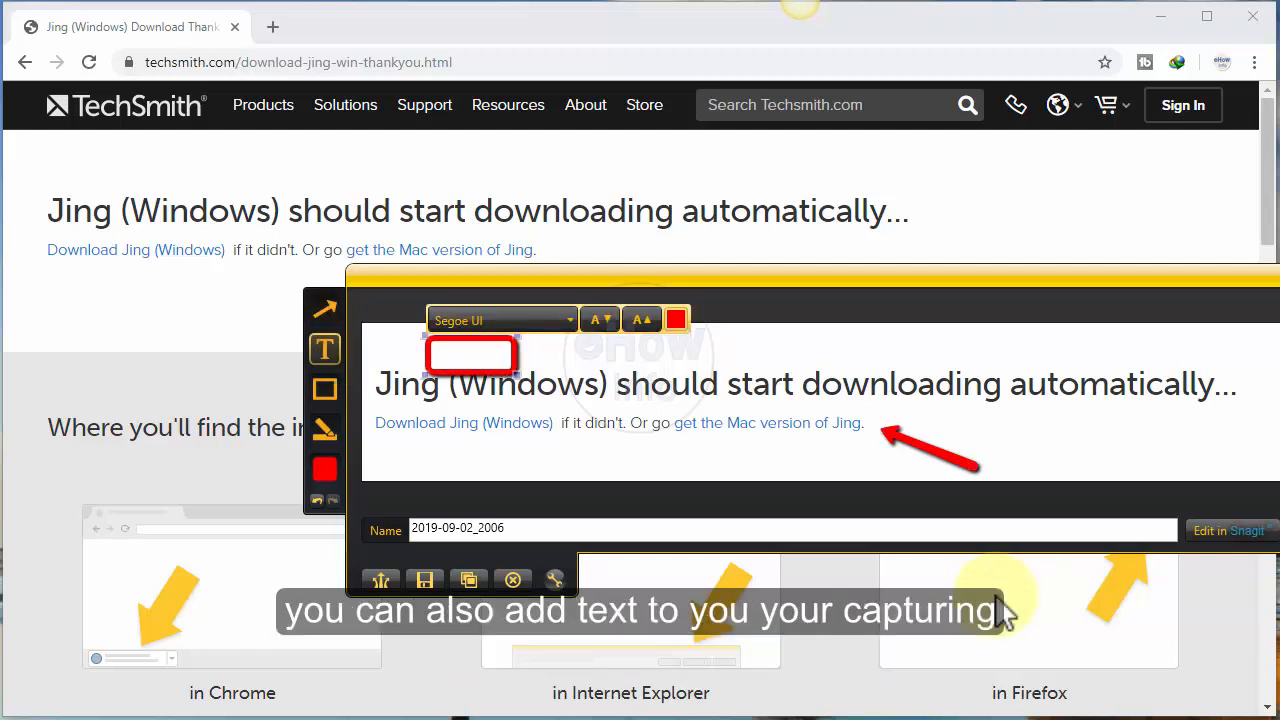
pyautogui.write('ABC')
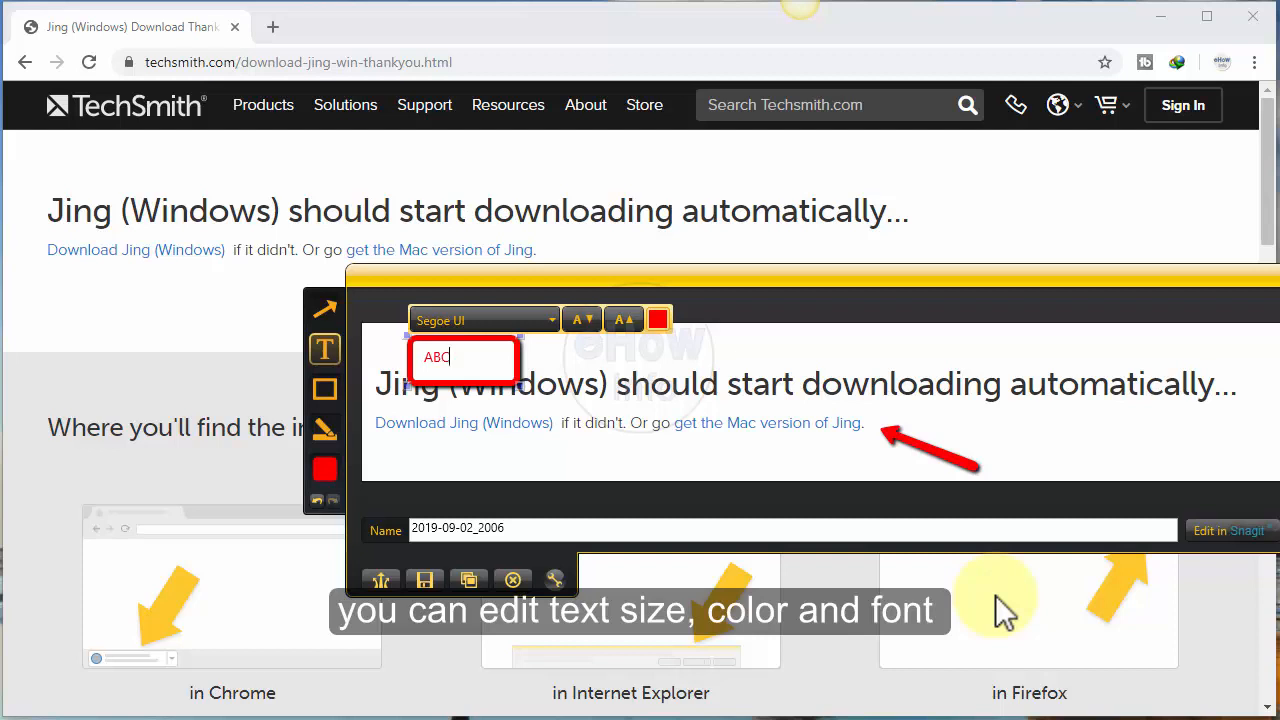
# Step: Format the "ABC" text two size increments larger, in blue and in the Sitka Small font
pyautogui.click(624, 319)
pyautogui.click(624, 319)
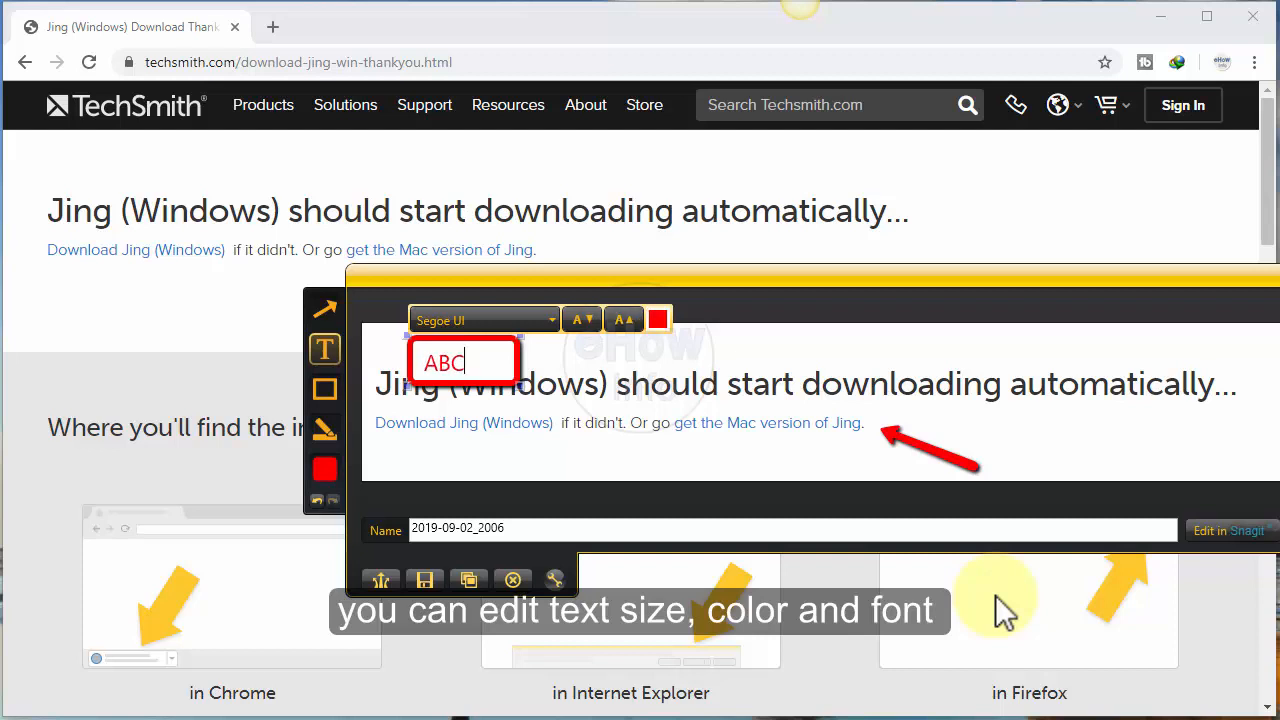
pyautogui.click(657, 319)
pyautogui.click(687, 373)
pyautogui.click(657, 319)
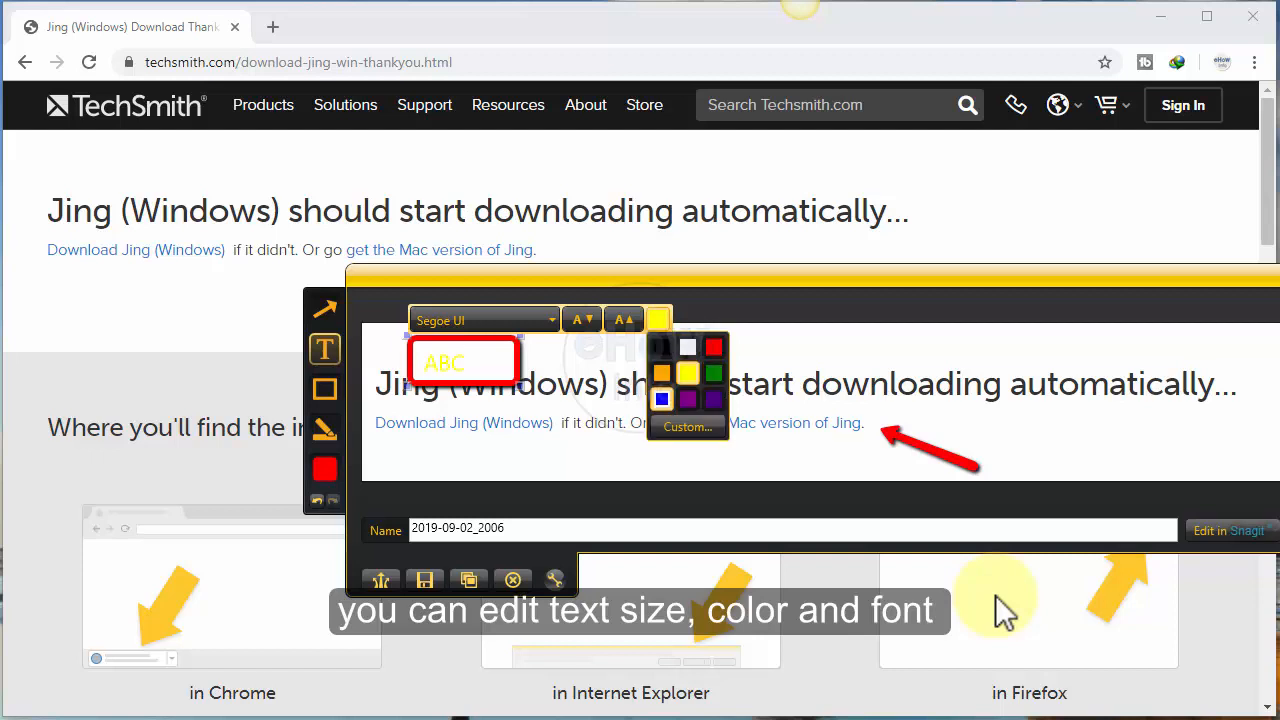
pyautogui.click(661, 398)
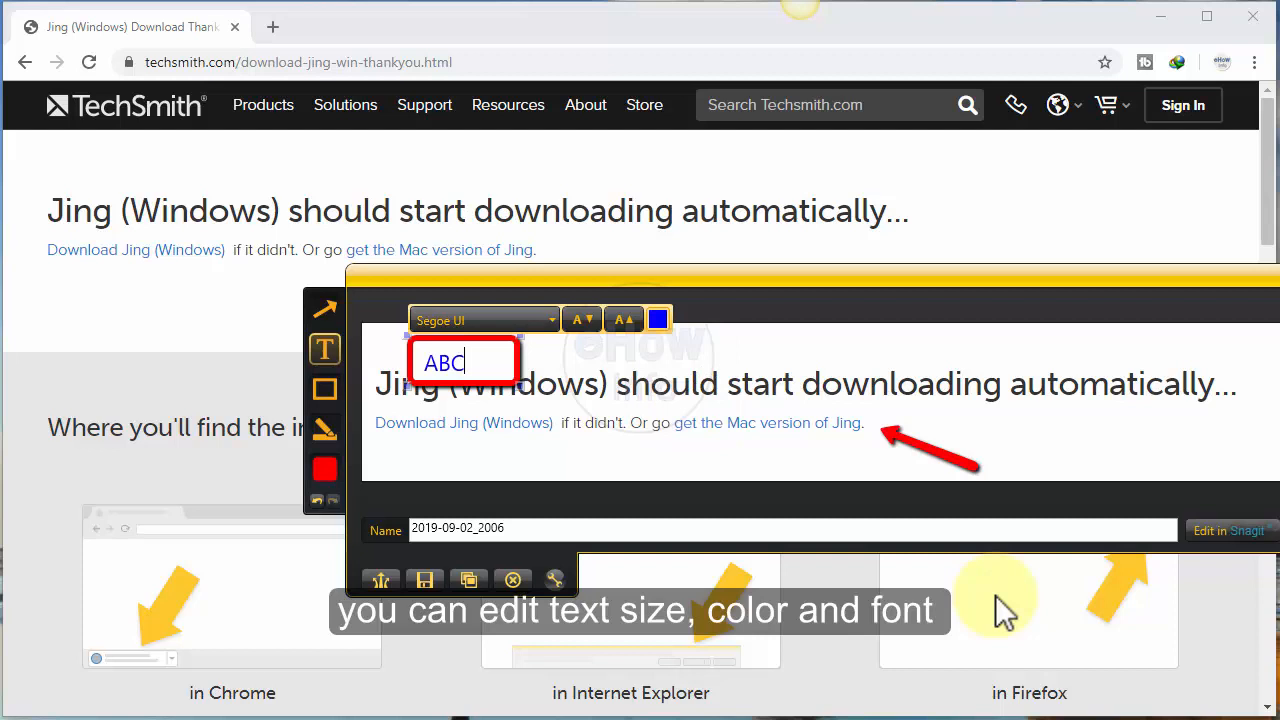
pyautogui.click(535, 320)
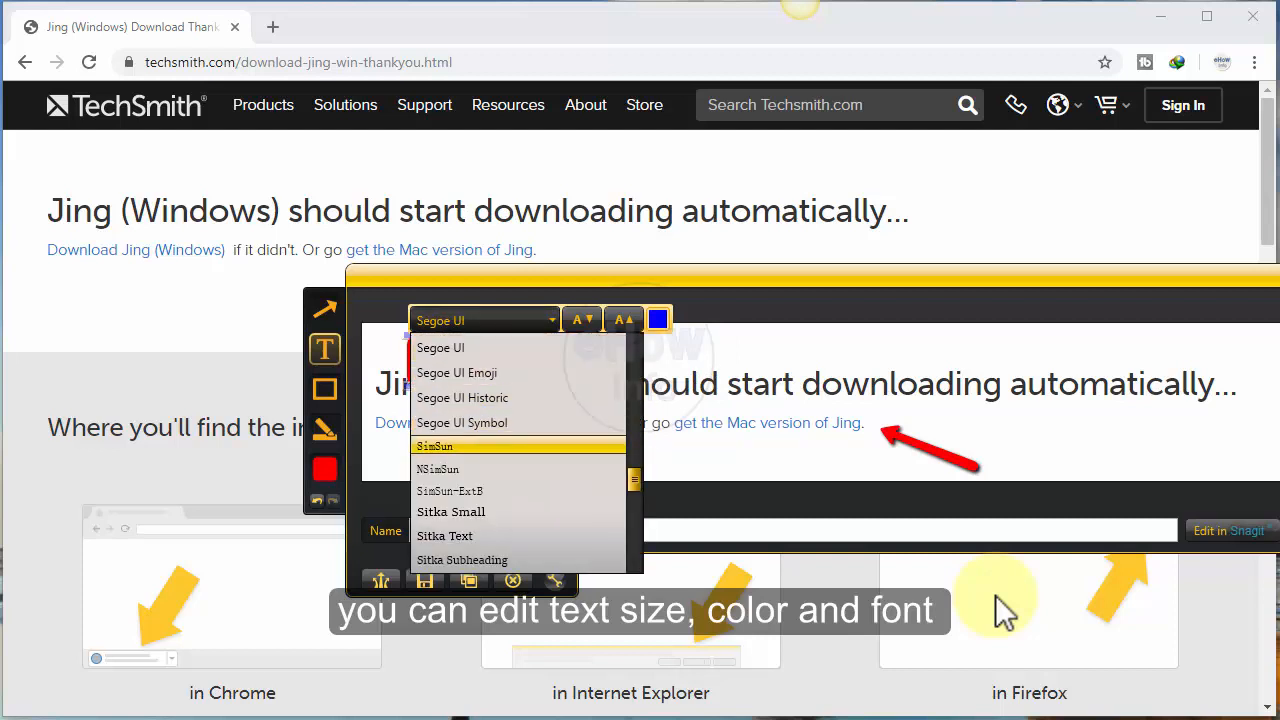
pyautogui.click(451, 511)
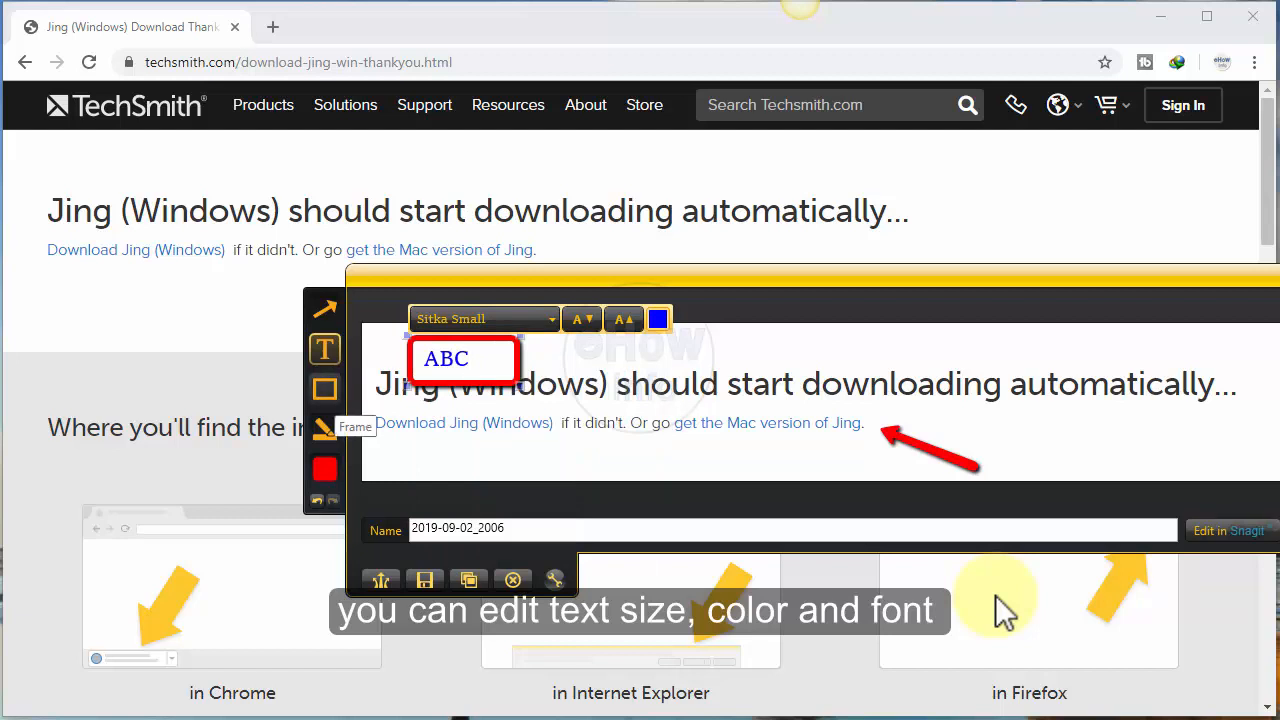
# Step: Add a red frame around "should start dow" and a yellow highlight over "loading automa" in the captured heading
pyautogui.click(325, 389)
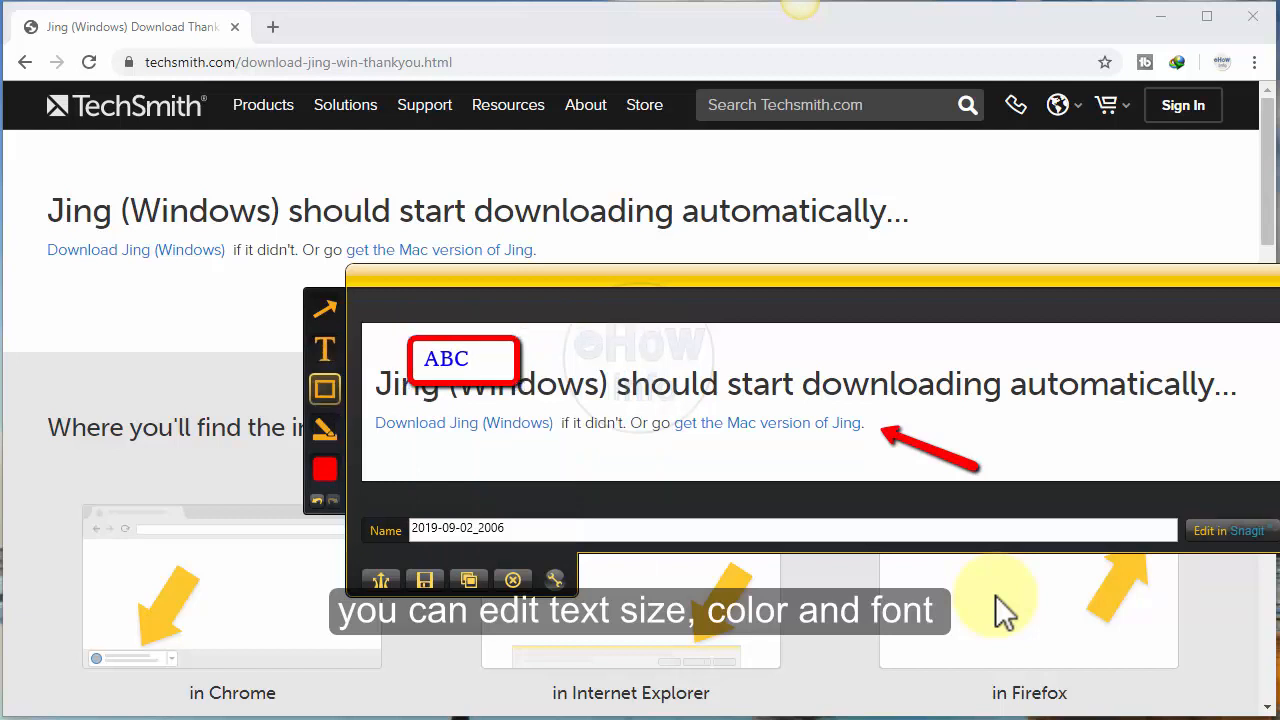
pyautogui.moveTo(617, 369)
pyautogui.mouseDown()
pyautogui.moveTo(820, 368)
pyautogui.moveTo(862, 410)
pyautogui.mouseUp()
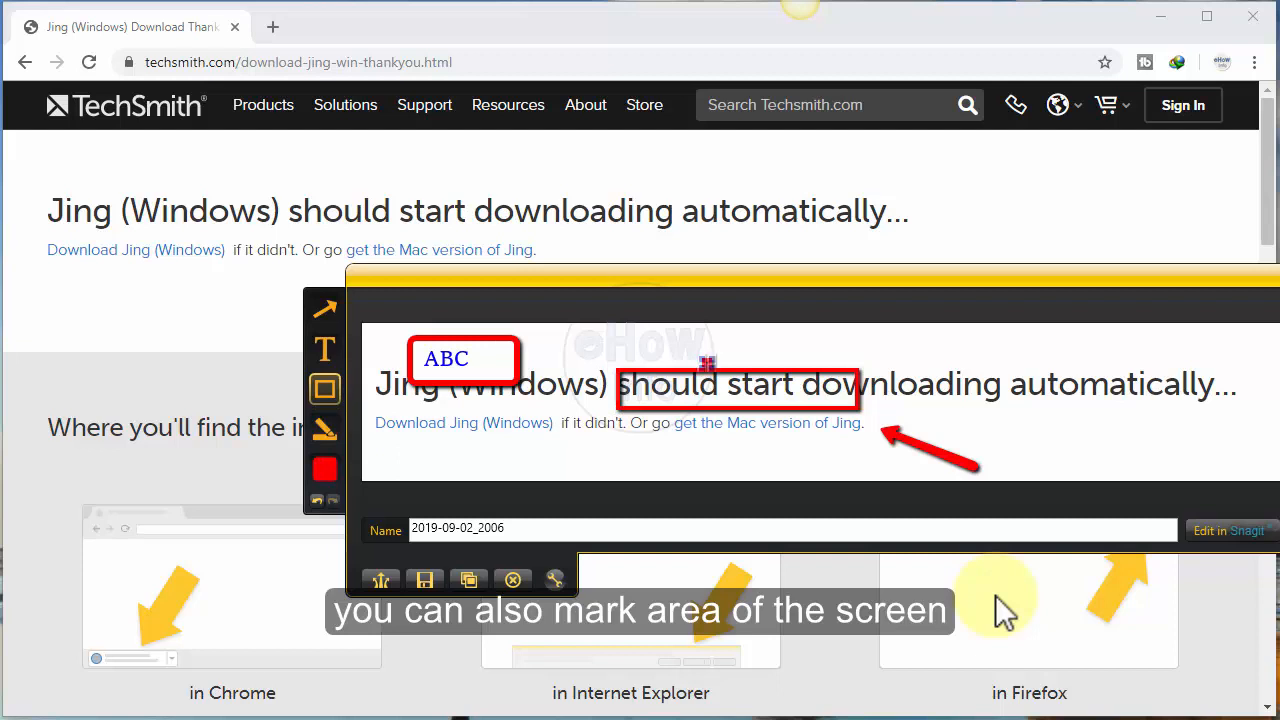
pyautogui.click(324, 428)
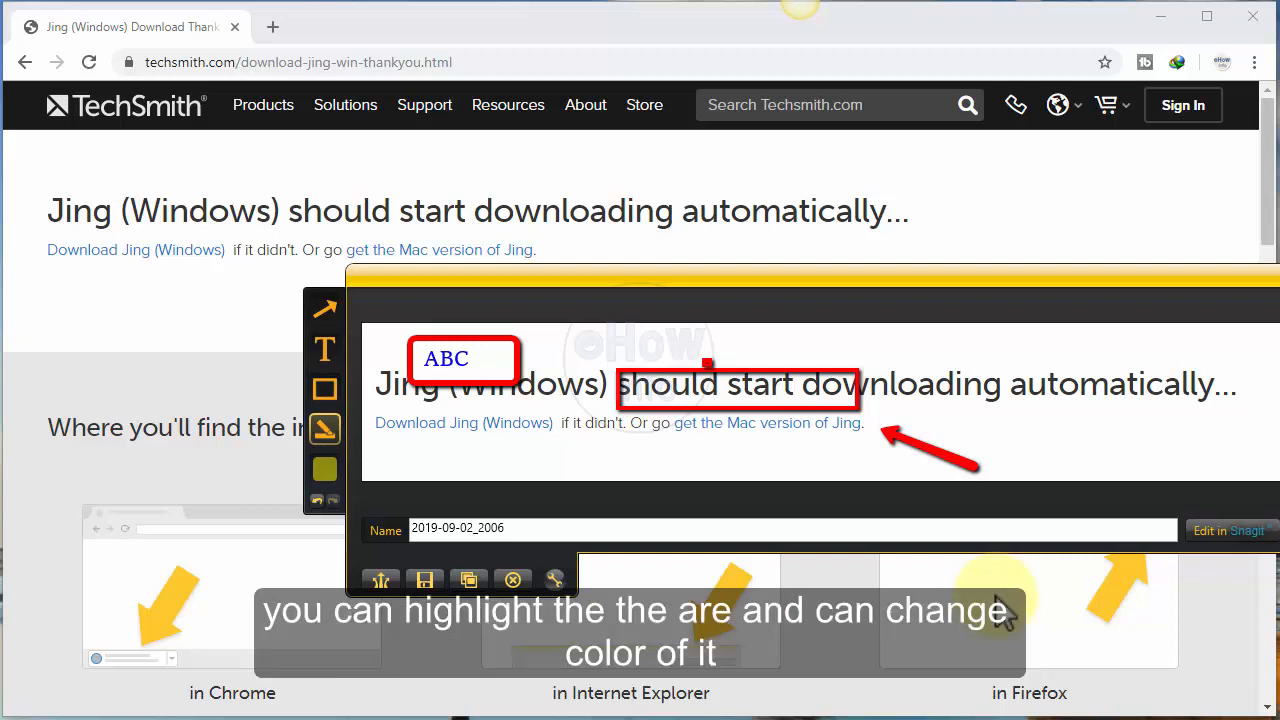
pyautogui.moveTo(899, 365); pyautogui.dragTo(1120, 414)
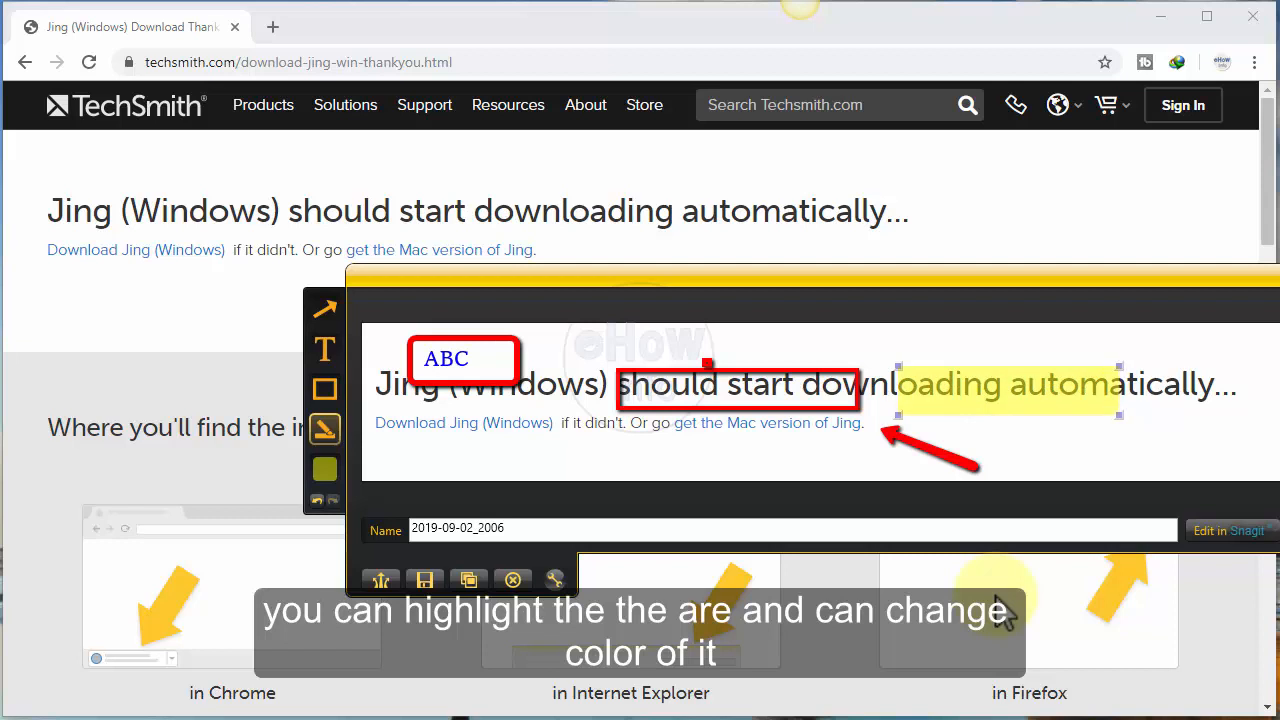
# Step: Move the yellow highlight onto the framed words "should start dow" and shrink it slightly to fit inside the frame
pyautogui.moveTo(1009, 390); pyautogui.dragTo(737, 392)
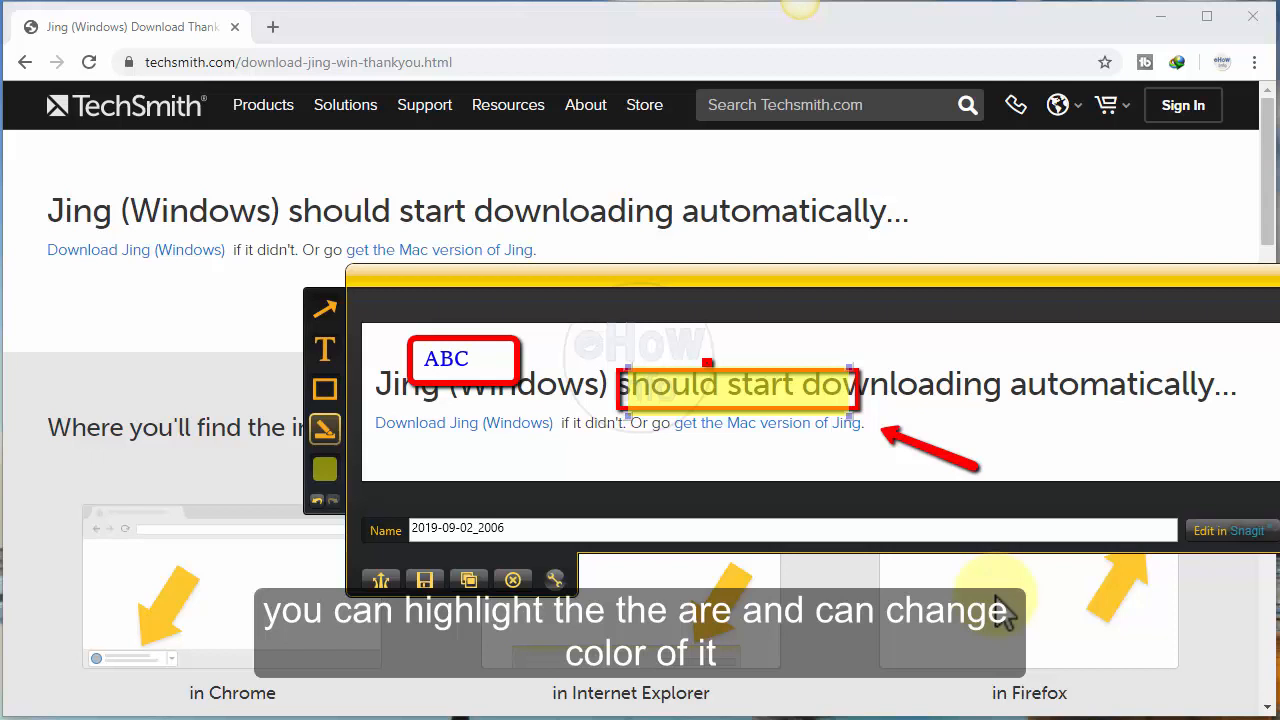
pyautogui.moveTo(849, 415); pyautogui.dragTo(840, 379)
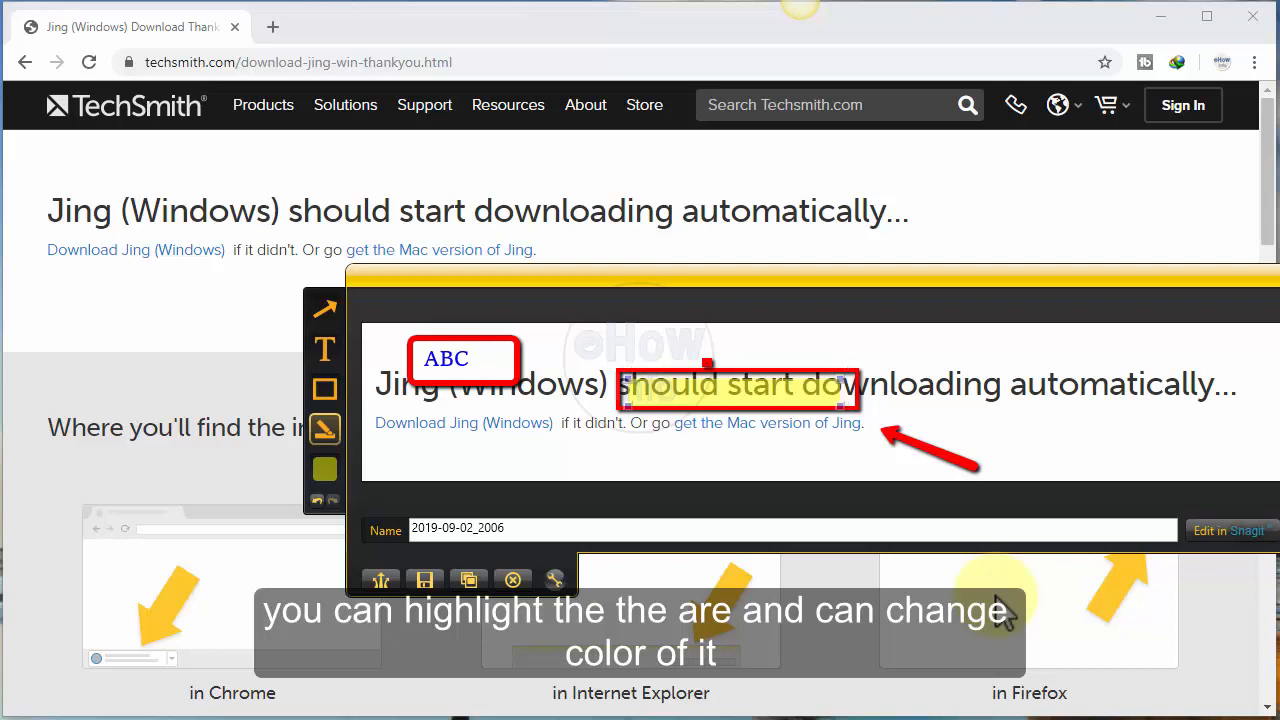
pyautogui.moveTo(734, 392); pyautogui.dragTo(732, 388)
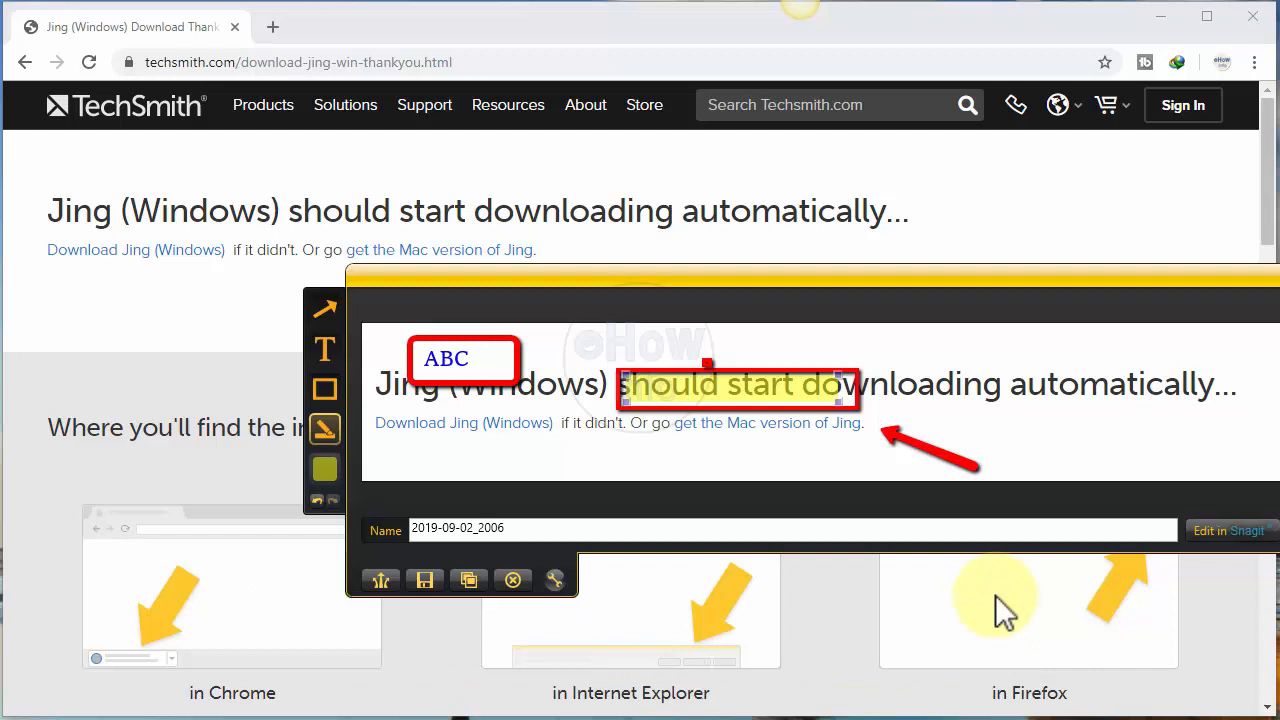
# Step: Change the highlight's colour to red and move it out of the frame onto "loading autom" in the heading
pyautogui.click(324, 469)
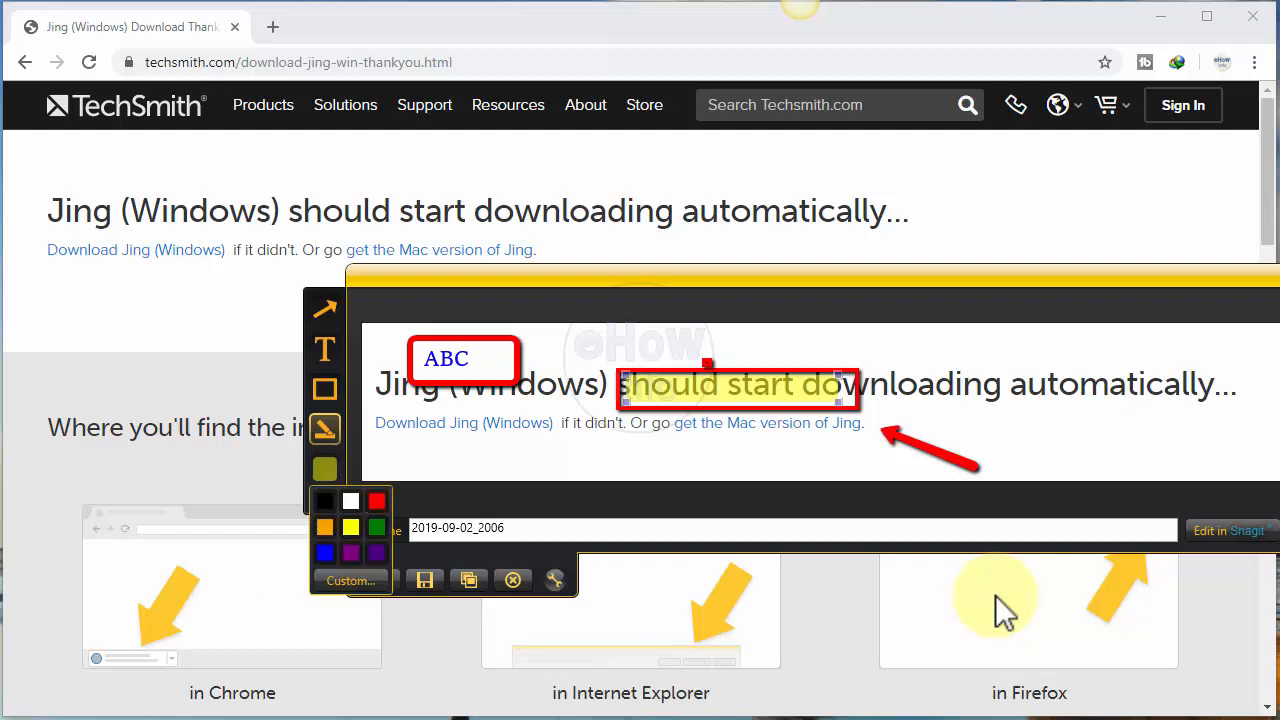
pyautogui.click(376, 501)
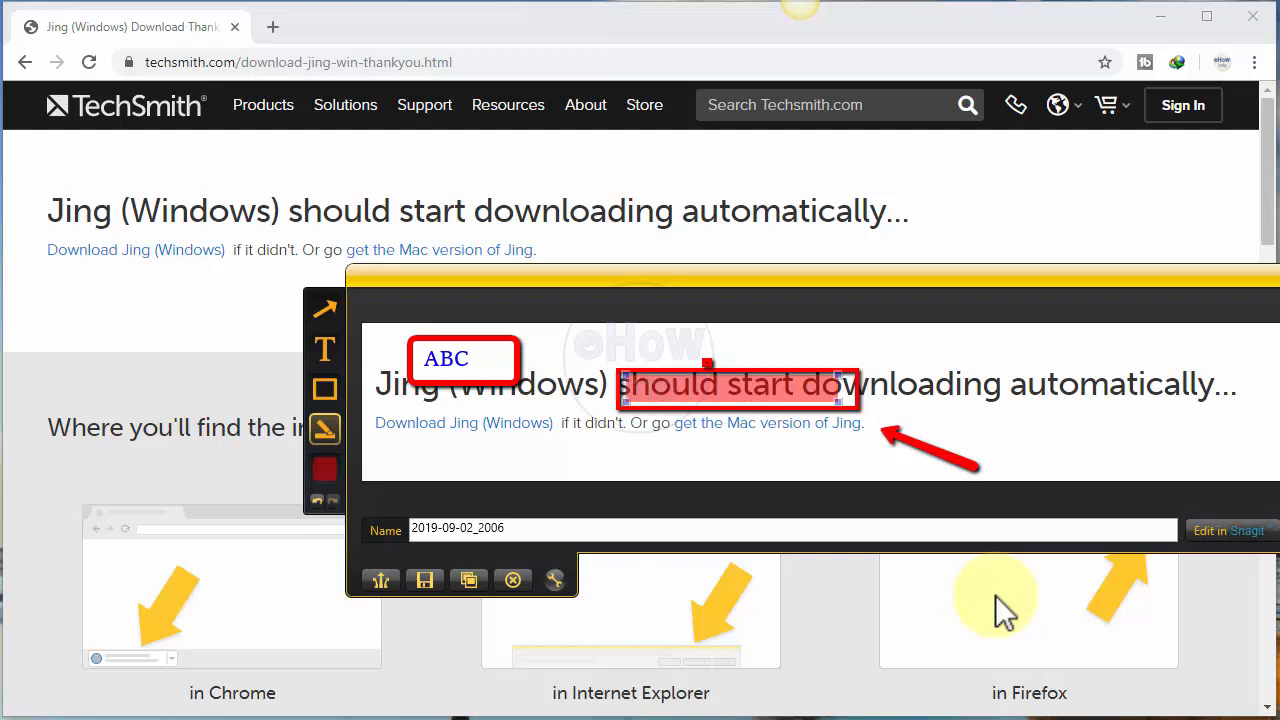
pyautogui.moveTo(732, 388)
pyautogui.mouseDown()
pyautogui.moveTo(969, 413)
pyautogui.moveTo(993, 388)
pyautogui.mouseUp()
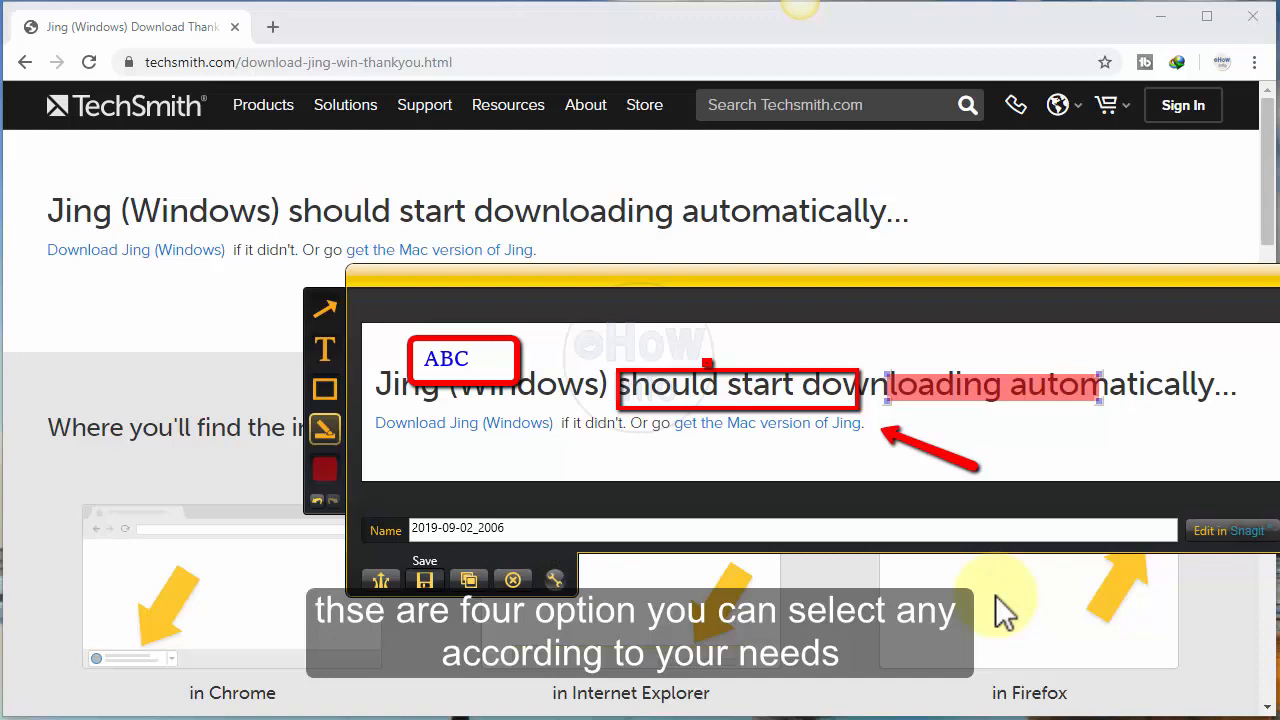
# Step: Save the annotated capture to the Desktop as a PNG image named "my capture"
pyautogui.click(425, 580)
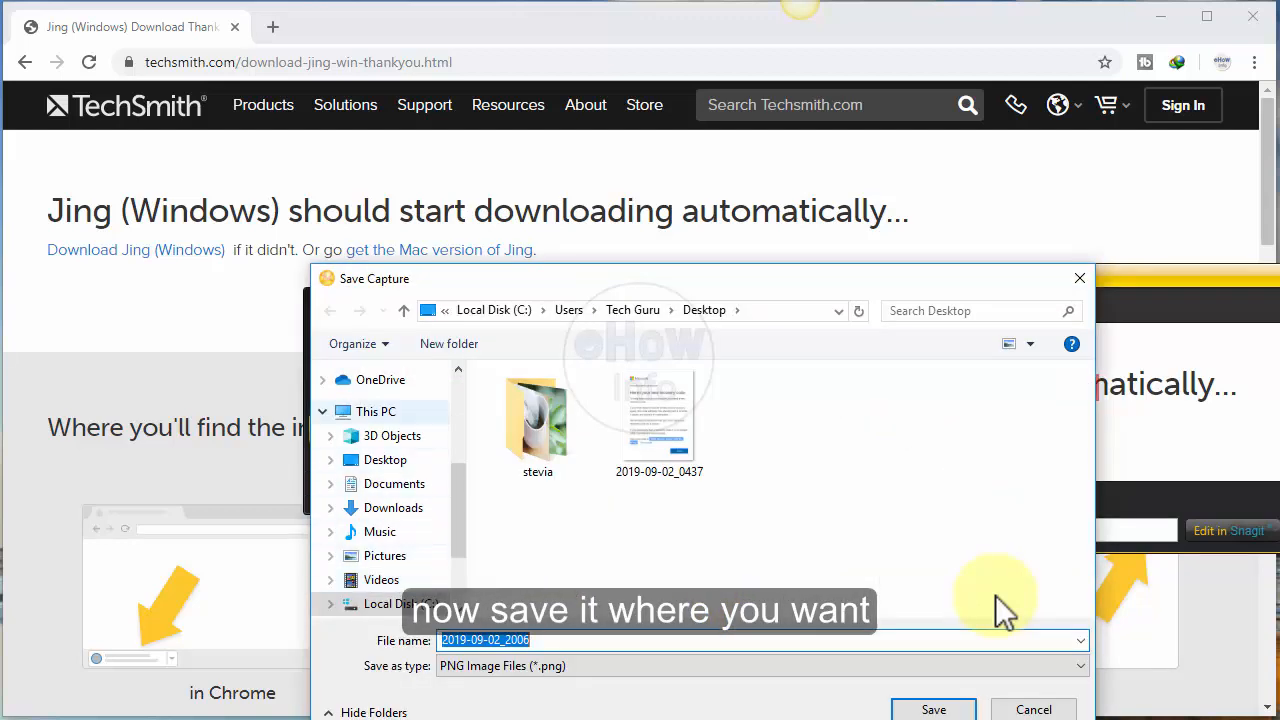
pyautogui.click(385, 459)
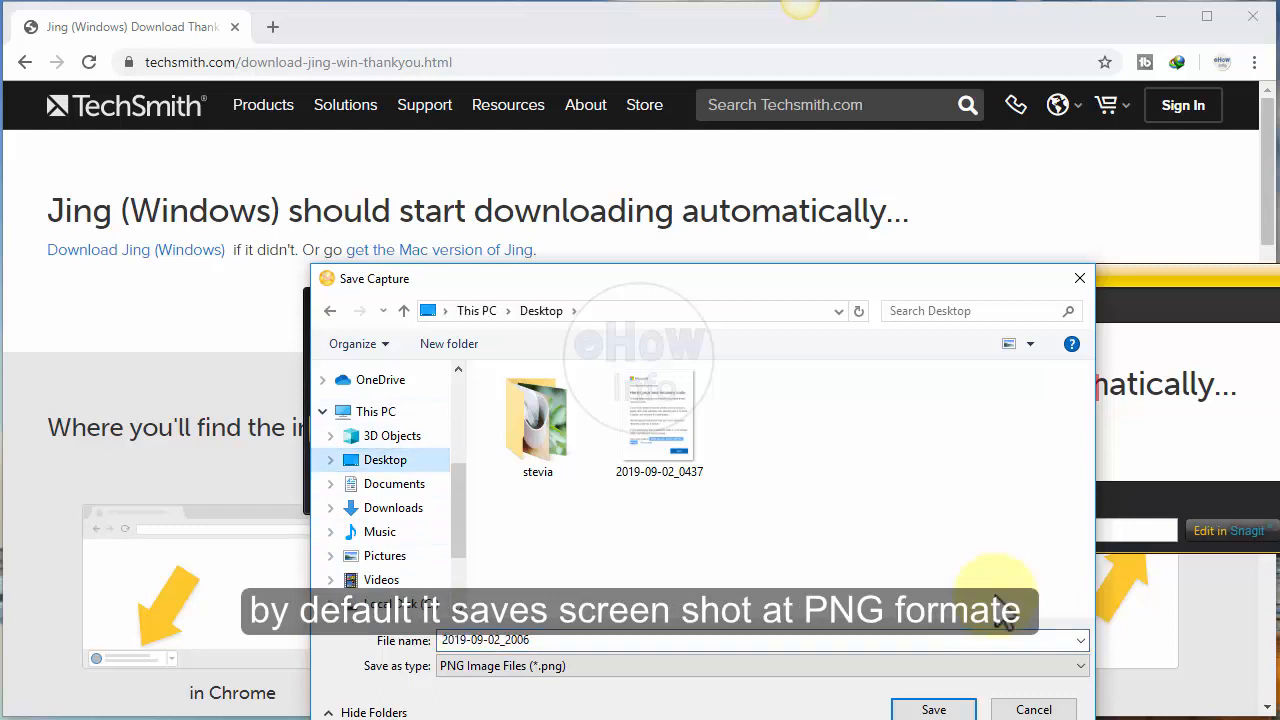
pyautogui.write('m')
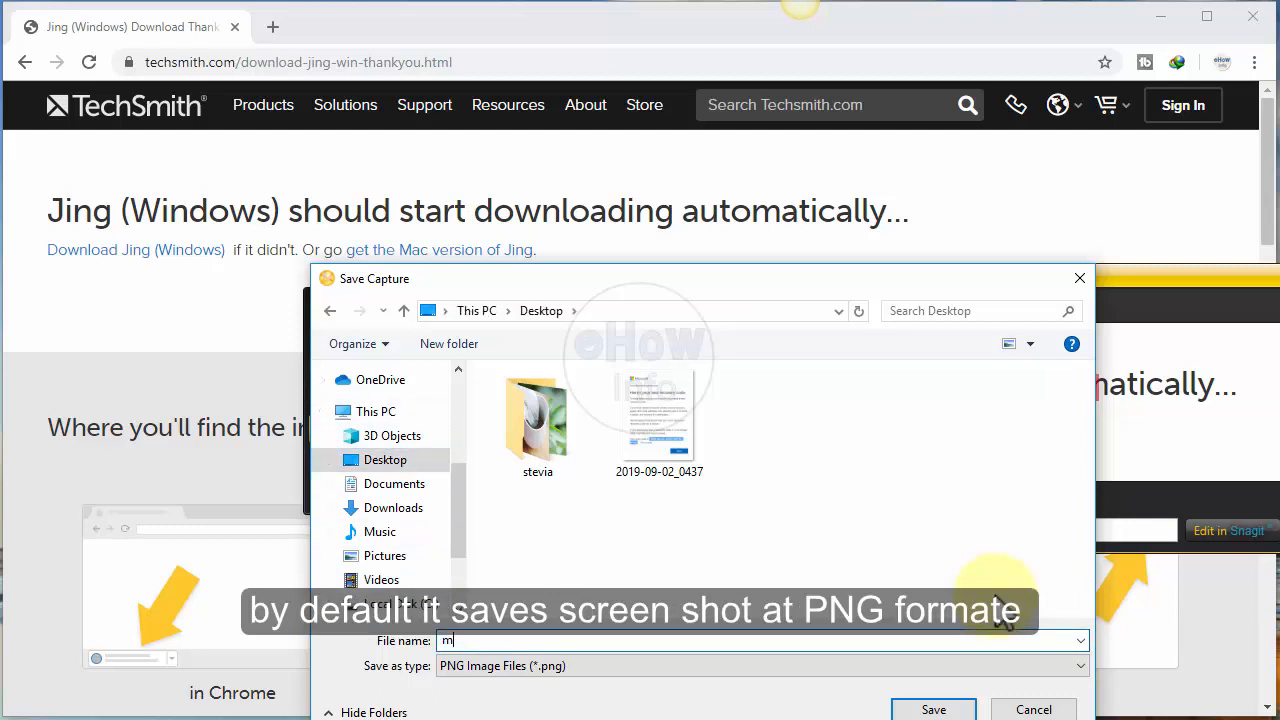
pyautogui.write('y capture')
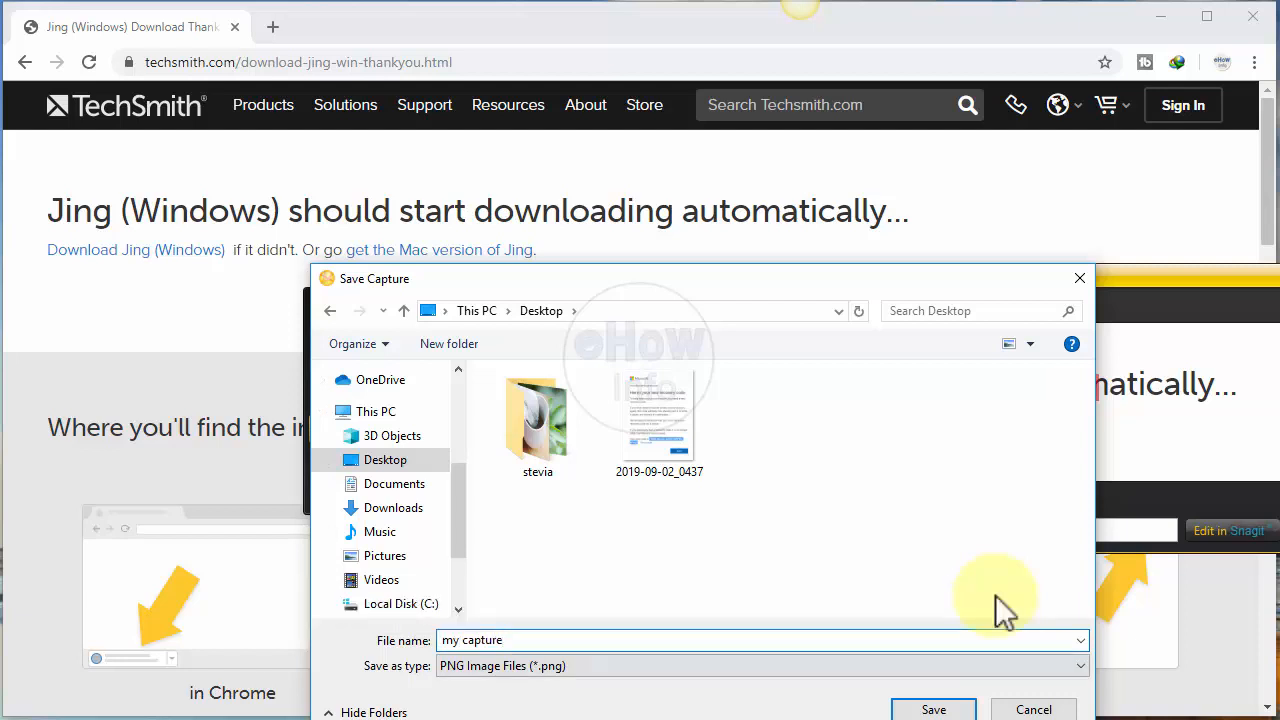
pyautogui.press('Tab')
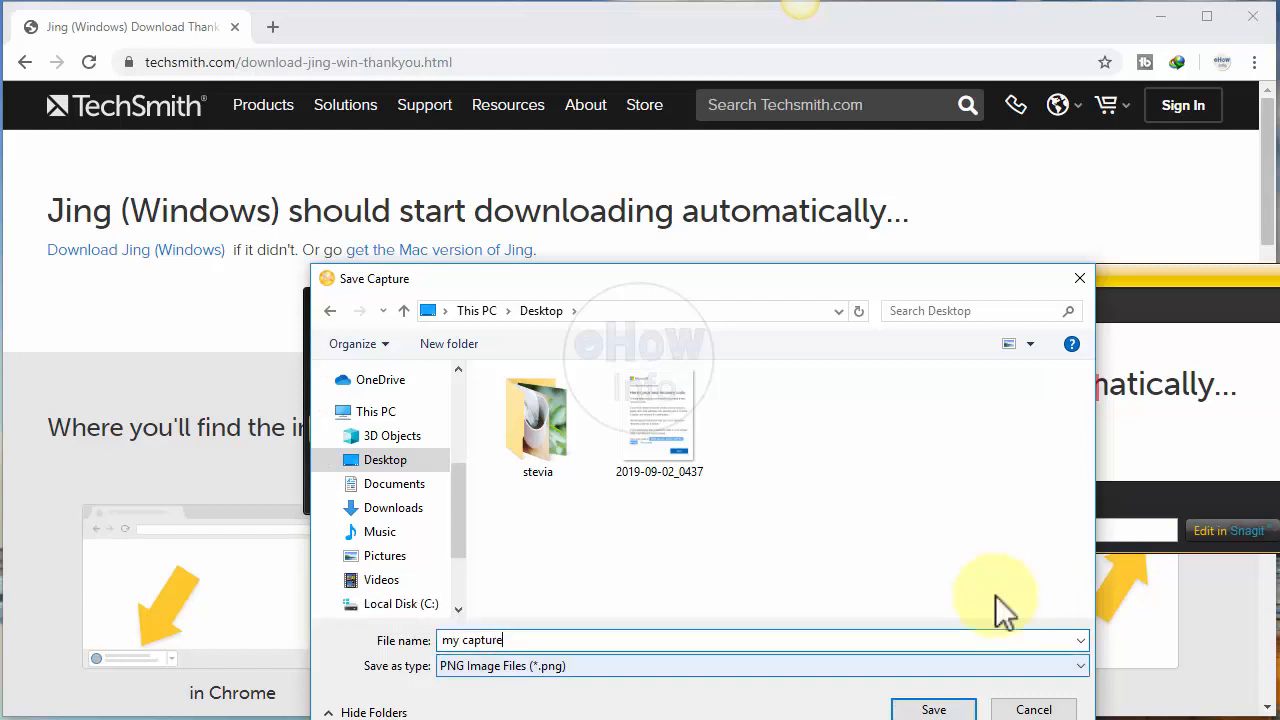
pyautogui.hotkey('alt', 'Down')
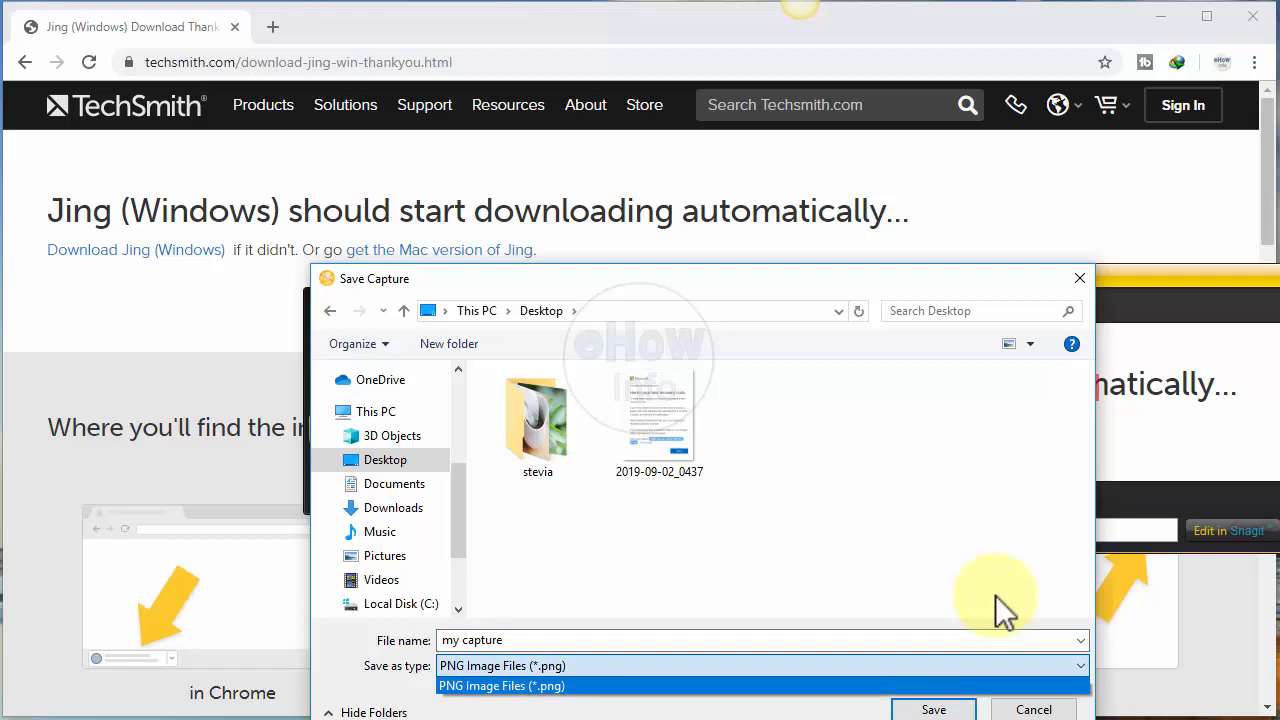
pyautogui.press('Return')
pyautogui.press('Return')
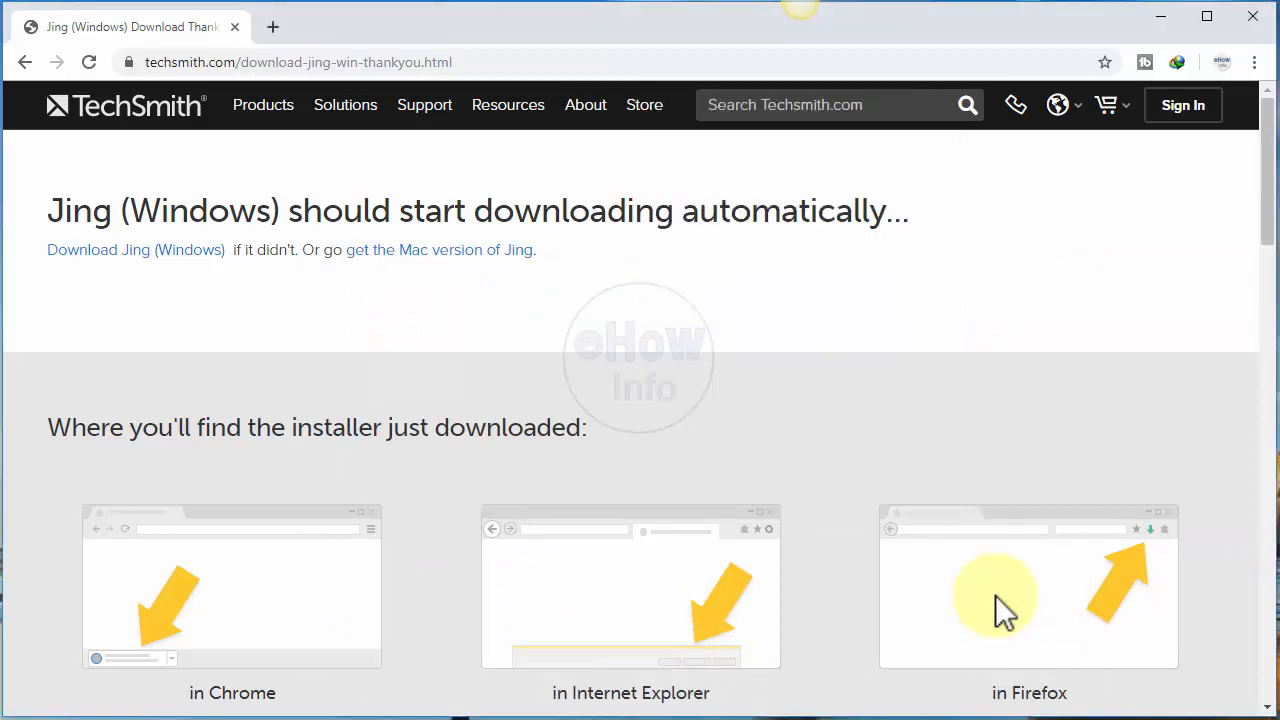
# Step: Switch to File Explorer and open the saved my_capture image from the Desktop folder
pyautogui.click(250, 719)
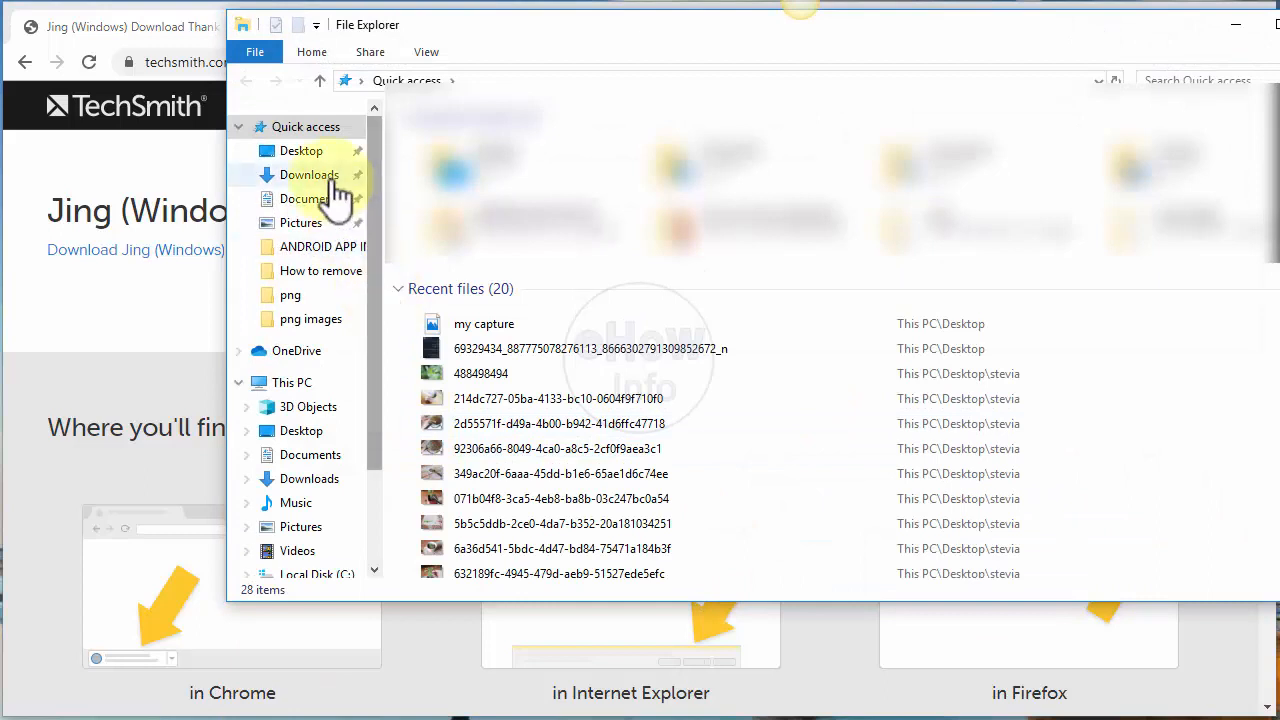
pyautogui.click(318, 152)
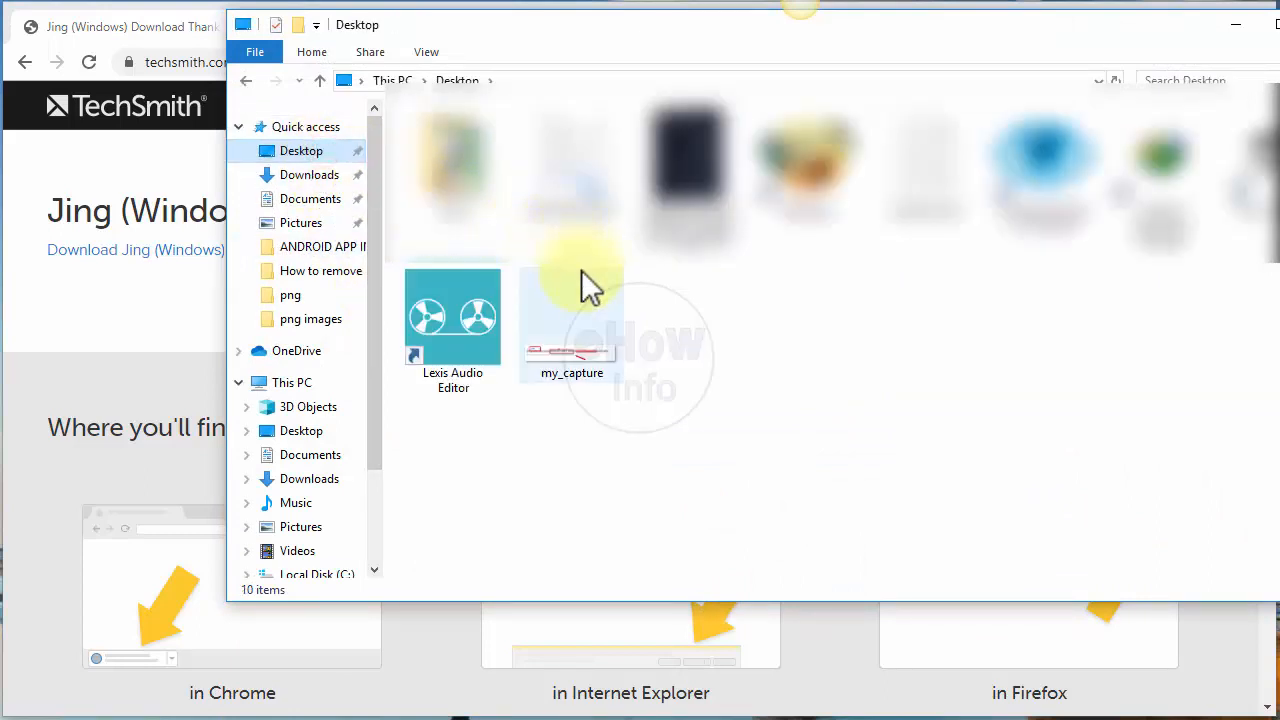
pyautogui.click(579, 318)
pyautogui.doubleClick(579, 317)
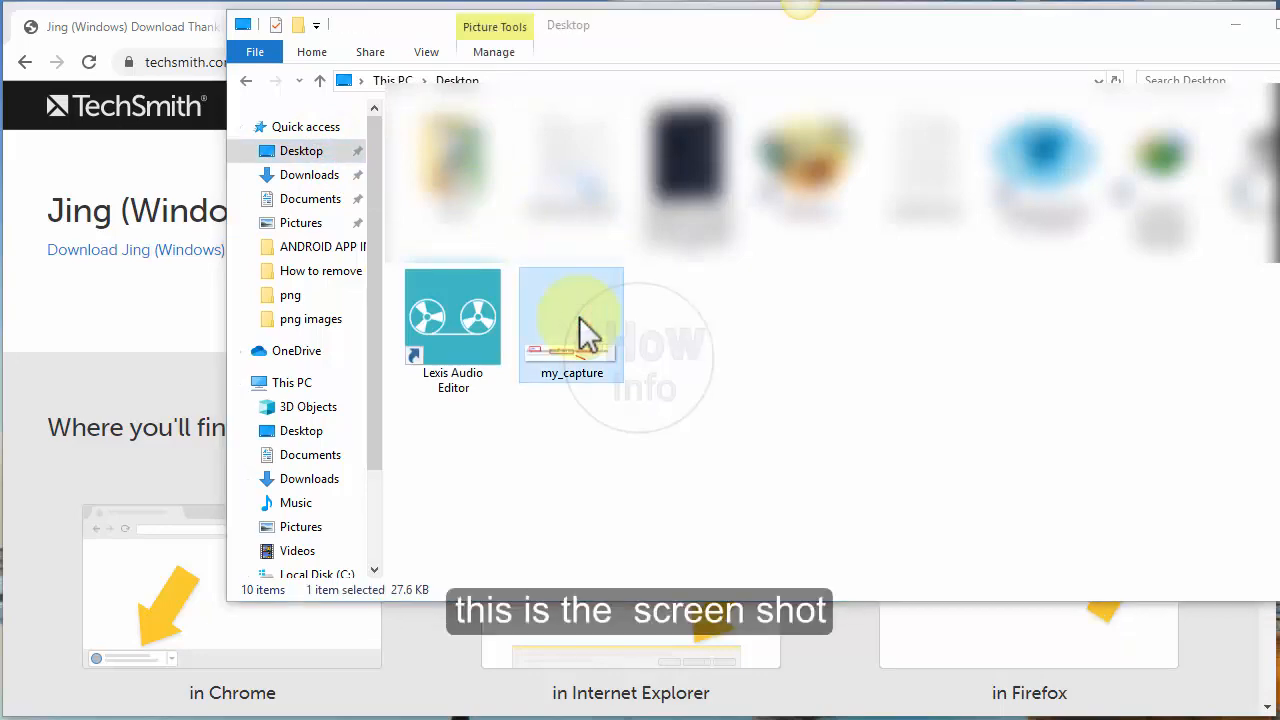